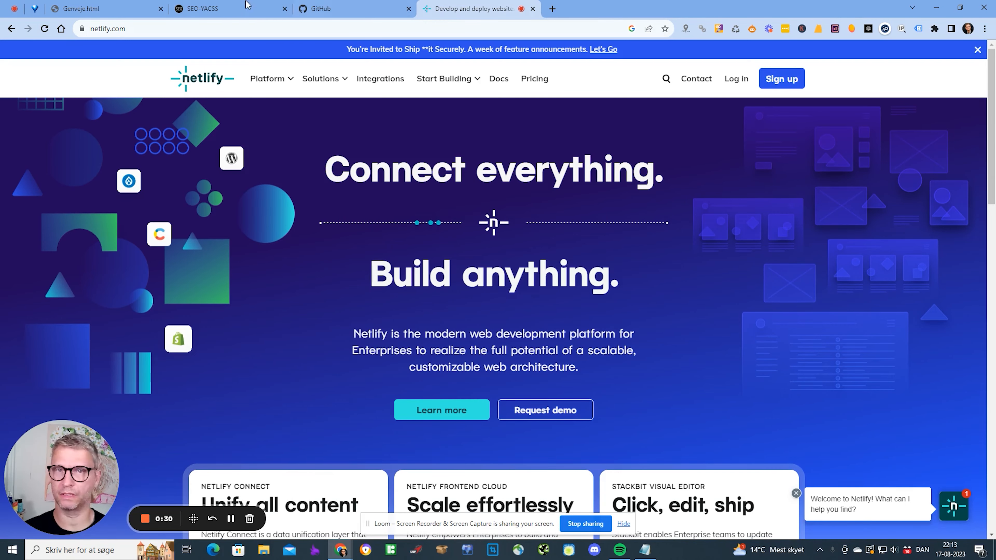
- Glance at the GitHub account options and the SEO-YACSS site list, then return to Netlify's home page
left_click(330, 9)
left_click(963, 57)
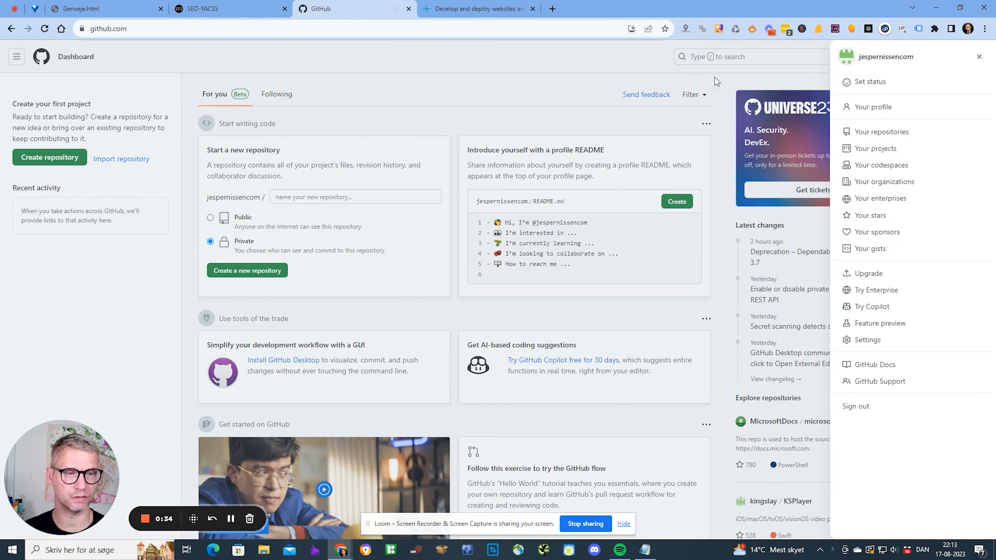
left_click(228, 9)
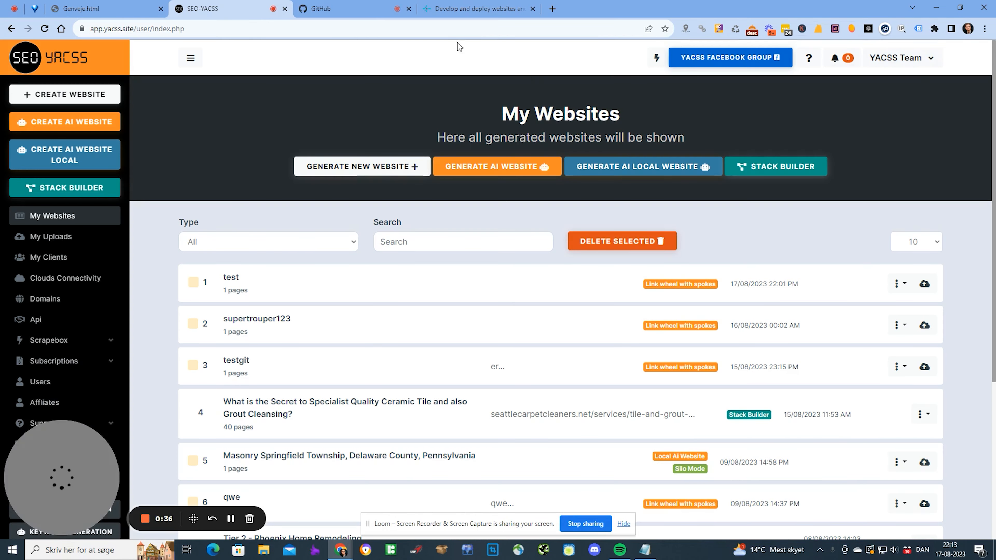
left_click(475, 9)
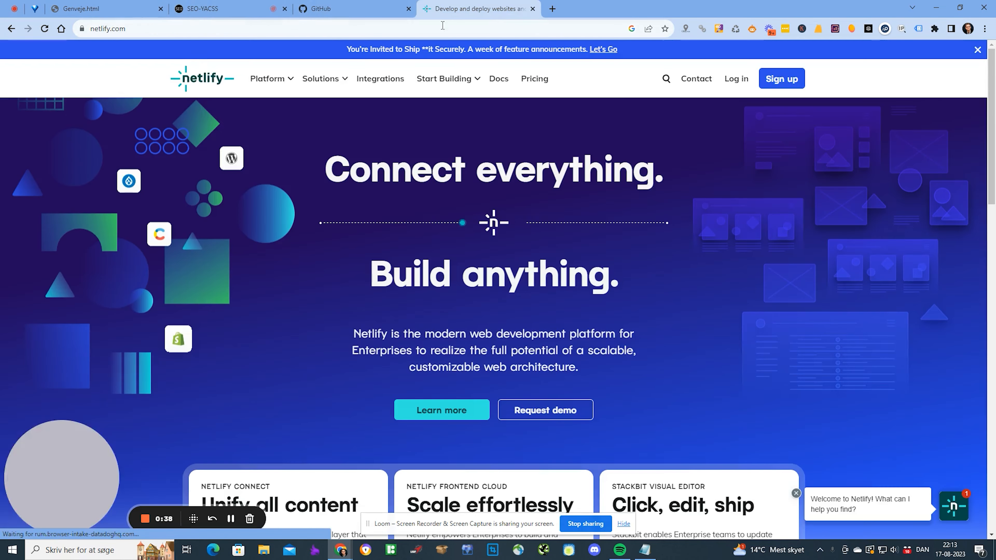
left_click(186, 32)
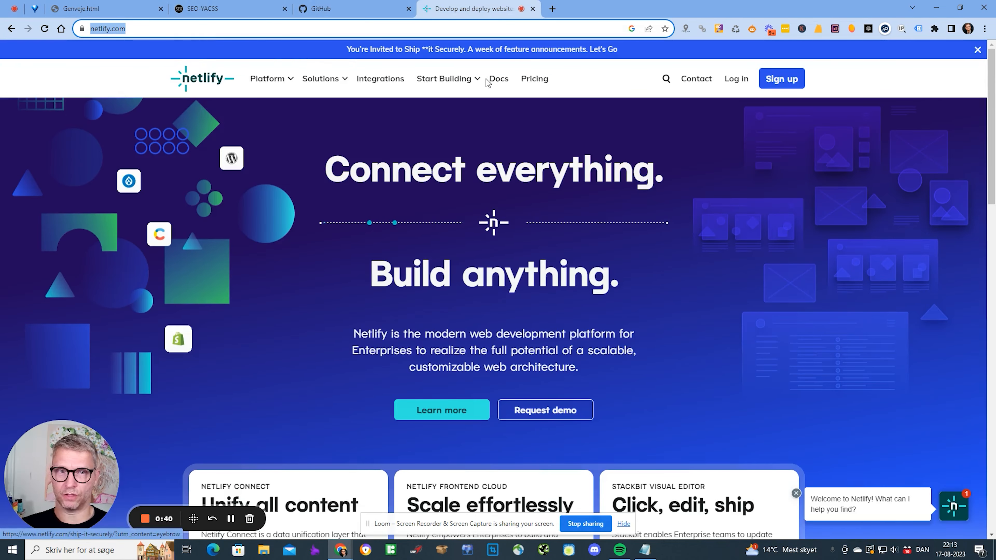
- Check Netlify pricing: the Starter plan's $0 price and its 500-site limit in the feature list
left_click(535, 78)
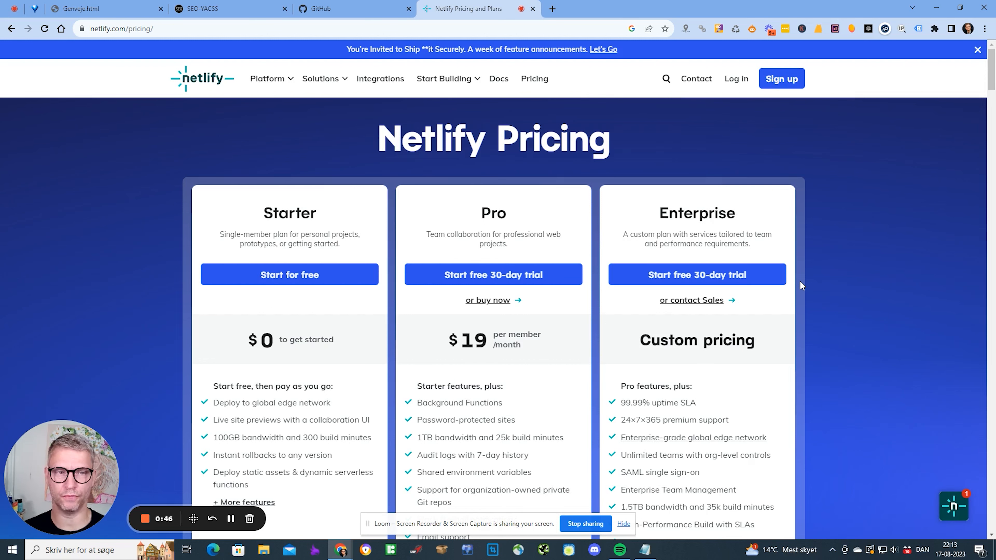
left_click_drag(340, 342, 265, 344)
left_click(344, 338)
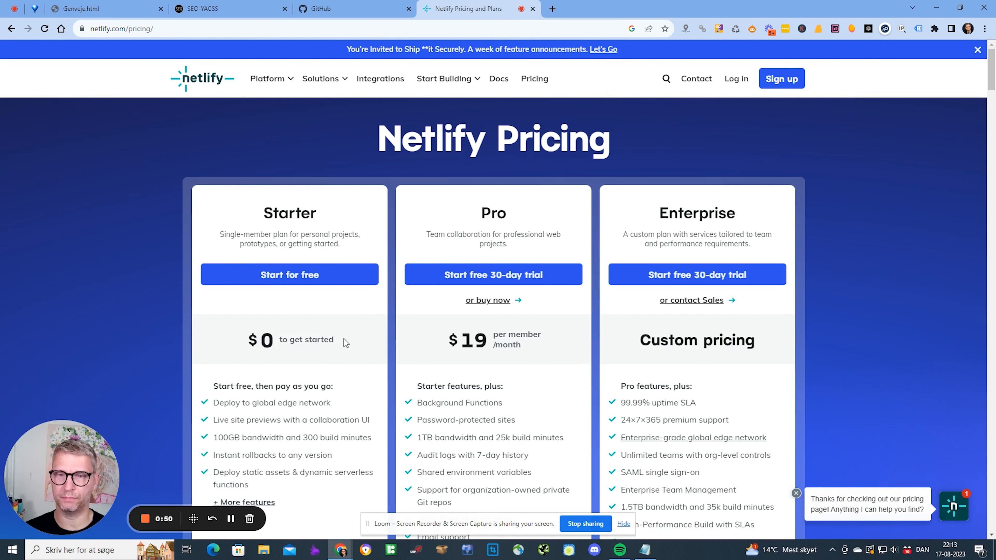
scroll(344, 338, "down", 5)
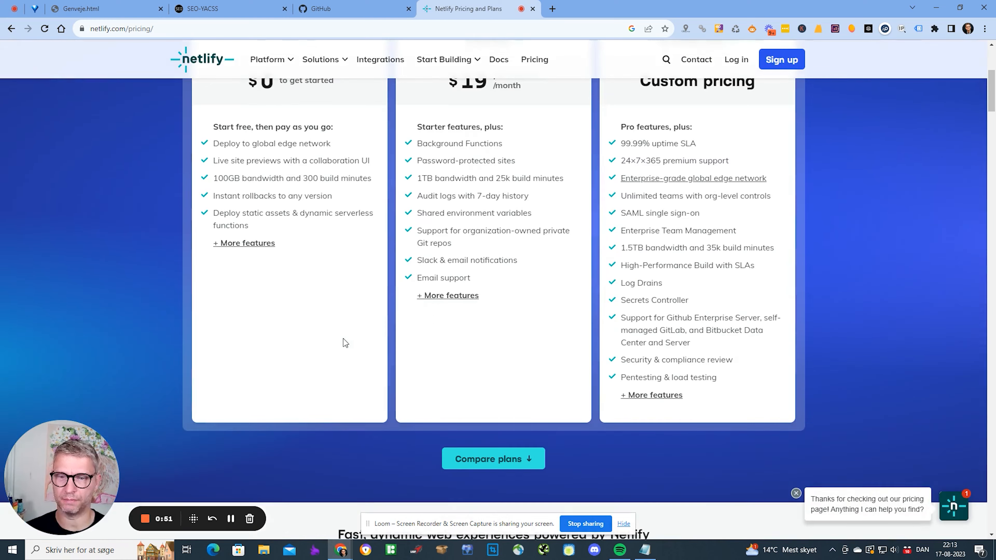
left_click(254, 244)
scroll(404, 299, "down", 4)
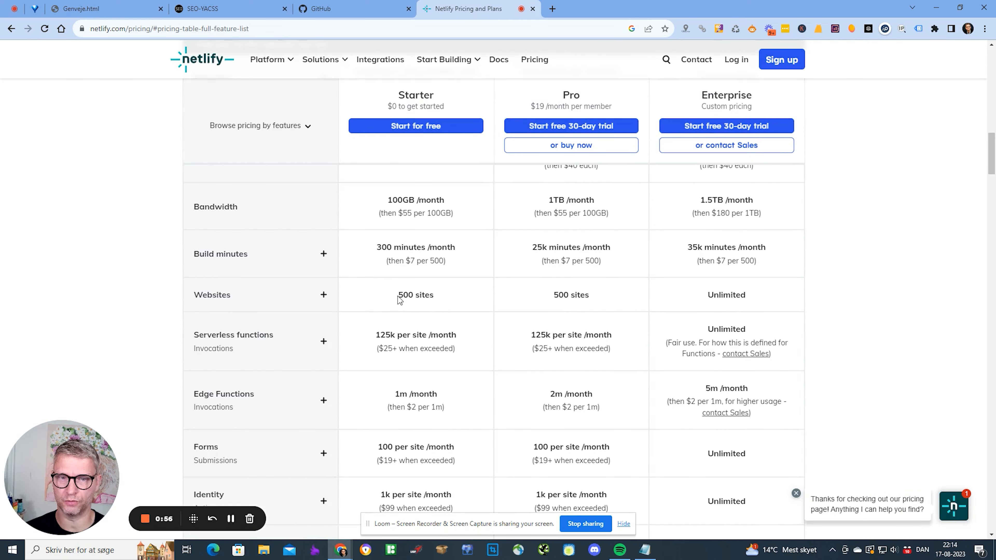
left_click_drag(403, 295, 431, 293)
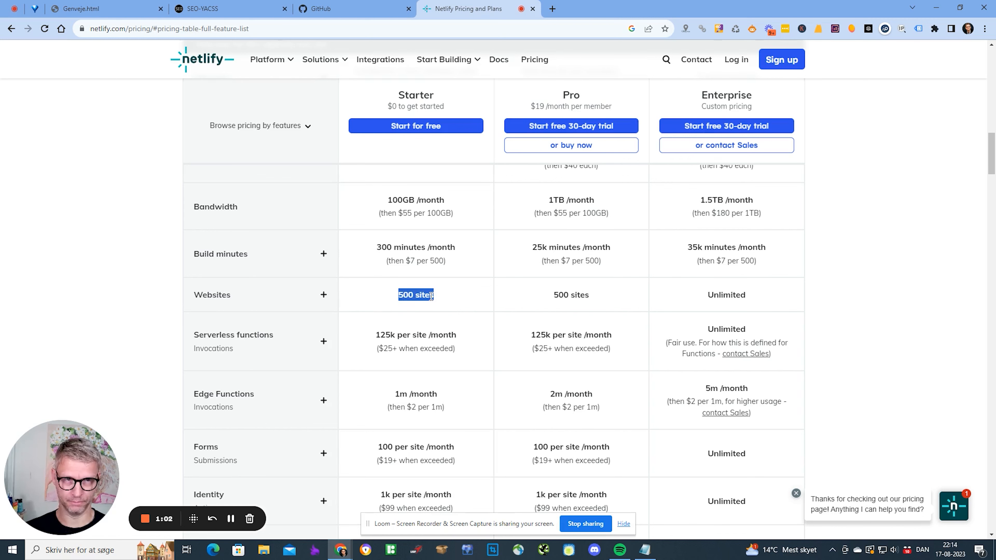
scroll(802, 327, "up", 20)
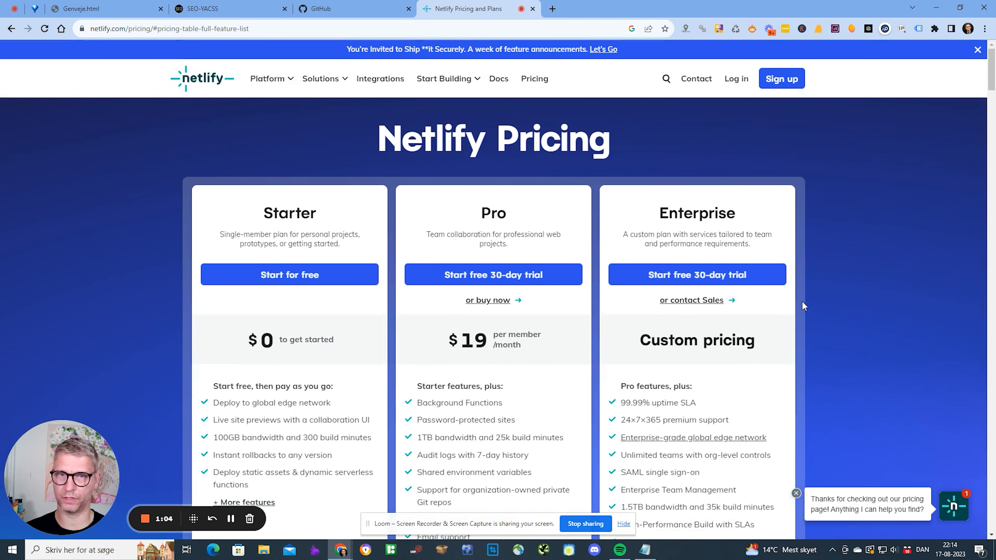
- Sign up for Netlify with the GitHub account and authorize the Netlify app on GitHub
left_click(782, 81)
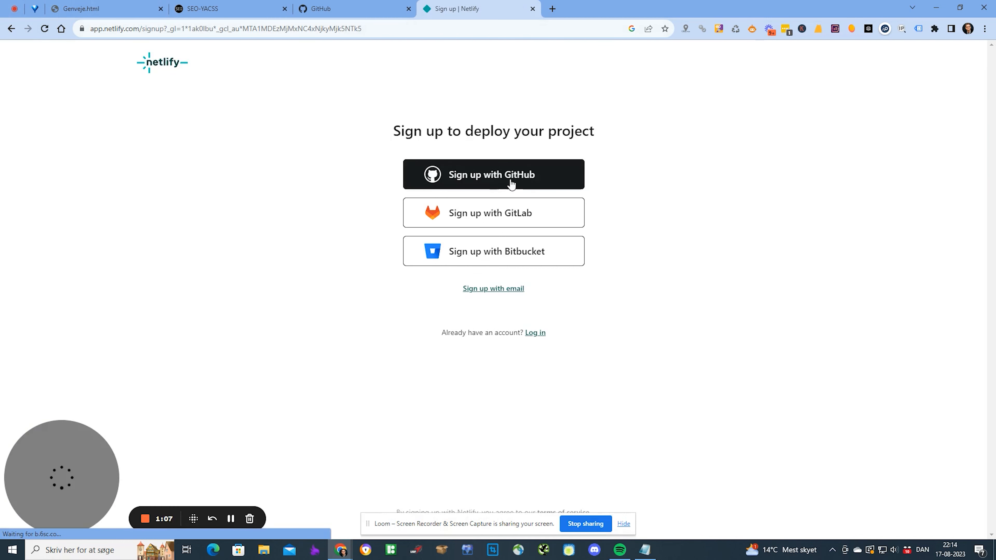
left_click(515, 176)
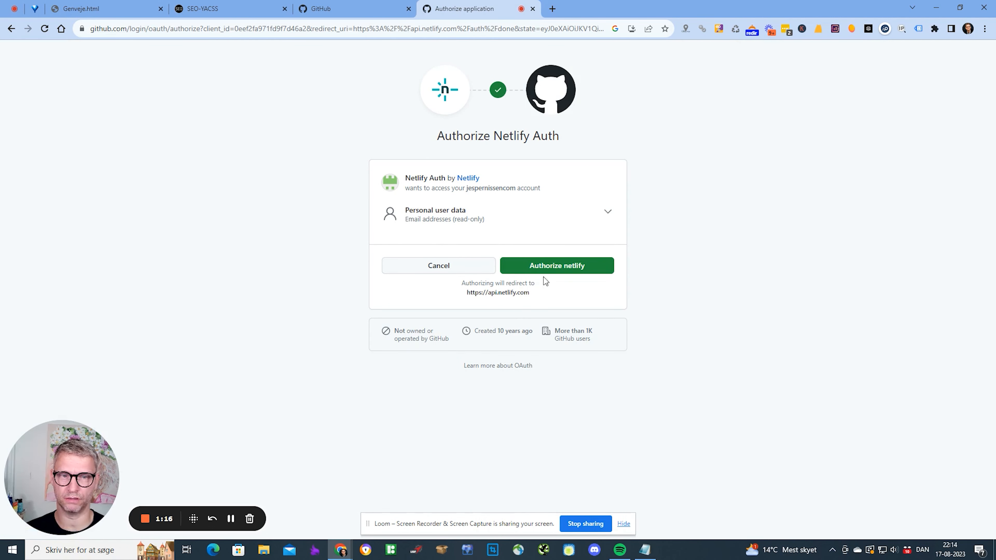
left_click(558, 267)
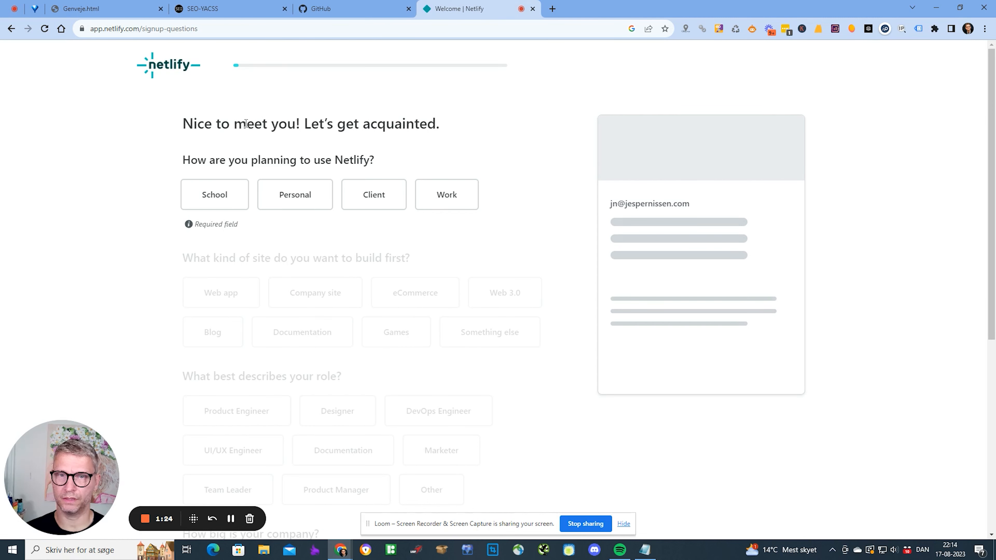
- Answer the survey as Work, Web app, Marketer role and Just me company size
left_click(447, 196)
left_click(207, 298)
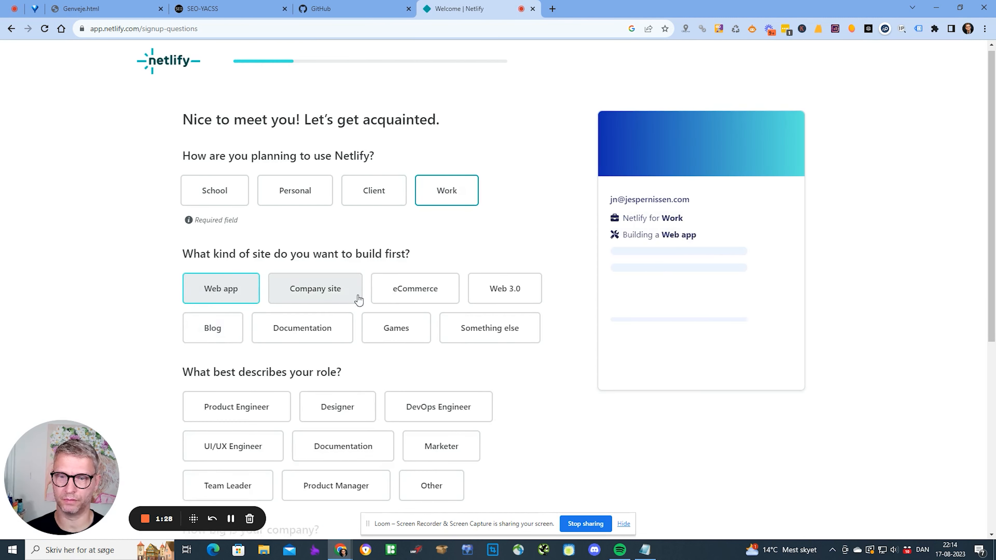
left_click(351, 251)
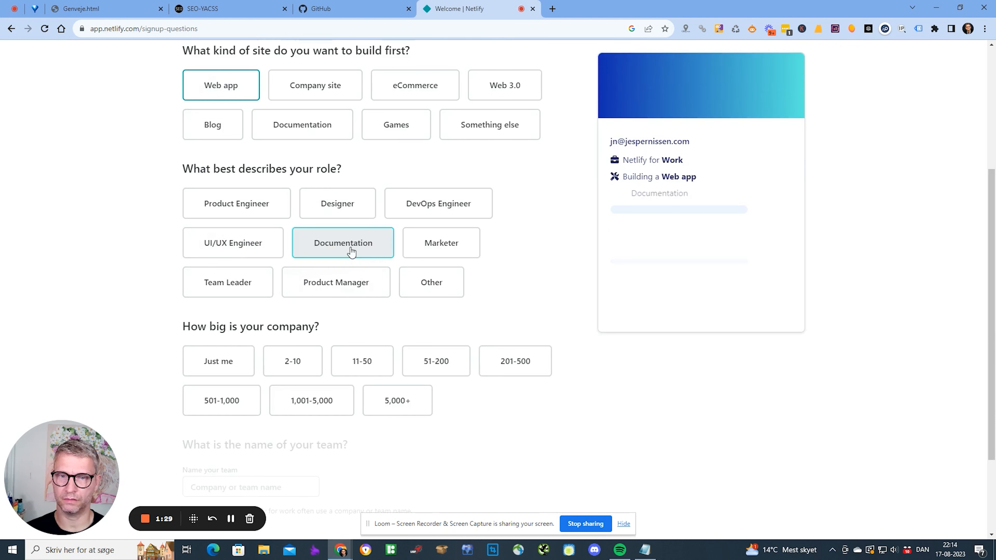
left_click(455, 205)
left_click(425, 247)
left_click(230, 363)
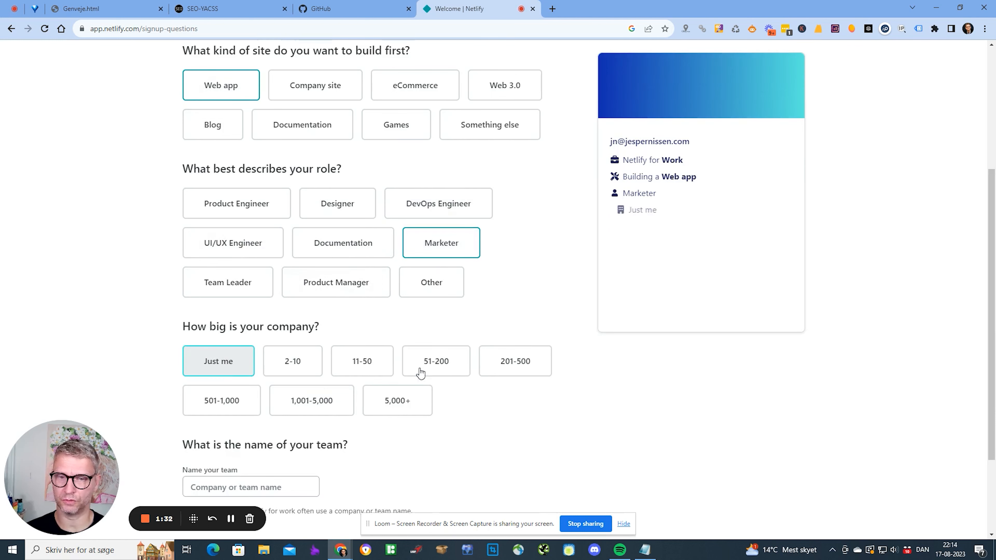
- Enter the team name in the onboarding form, correcting a typo
left_click(240, 364)
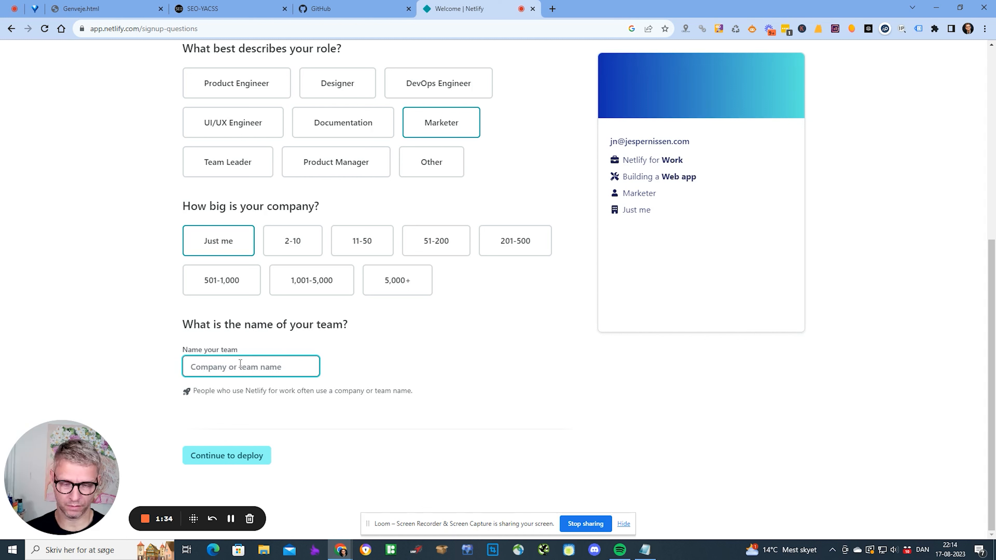
type("jespernissen")
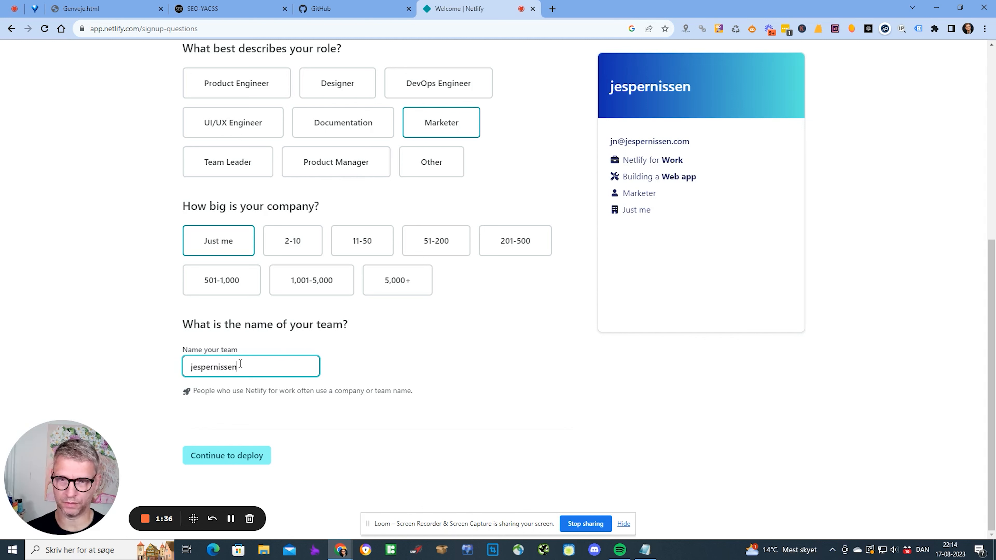
type("cpom")
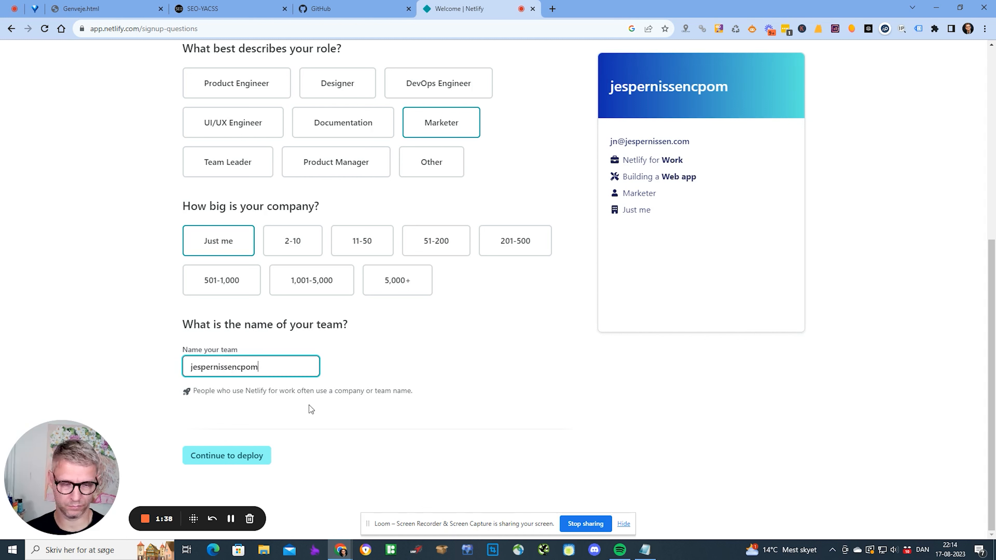
key("BackSpace")
key("BackSpace")
key("BackSpace")
type("om")
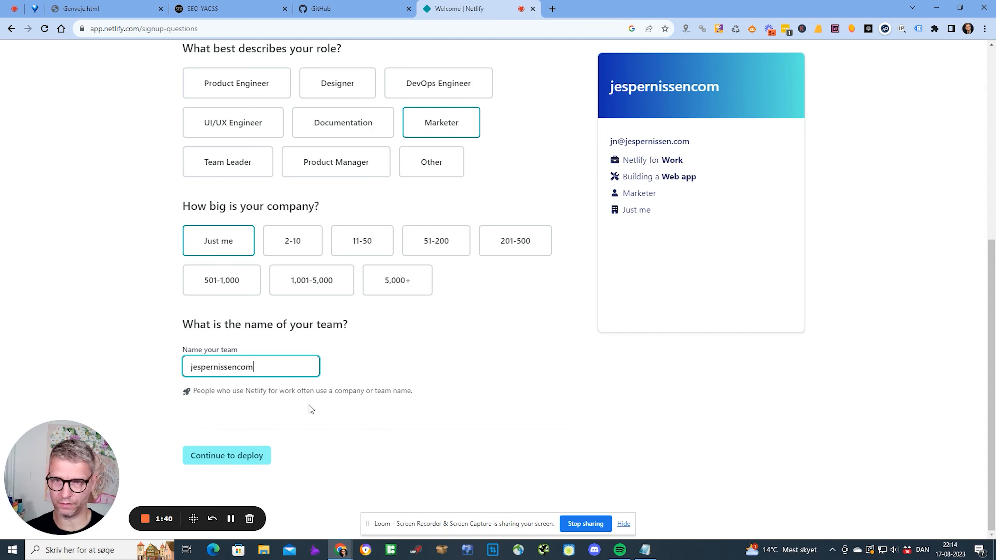
- Choose GitHub deployment and authorize Netlify's requested GitHub permissions
left_click(241, 455)
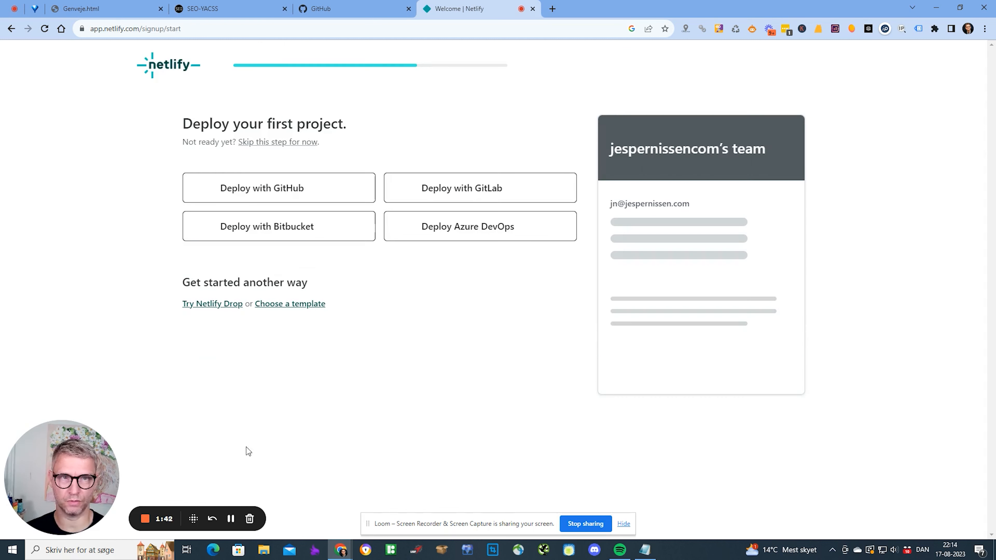
left_click(292, 198)
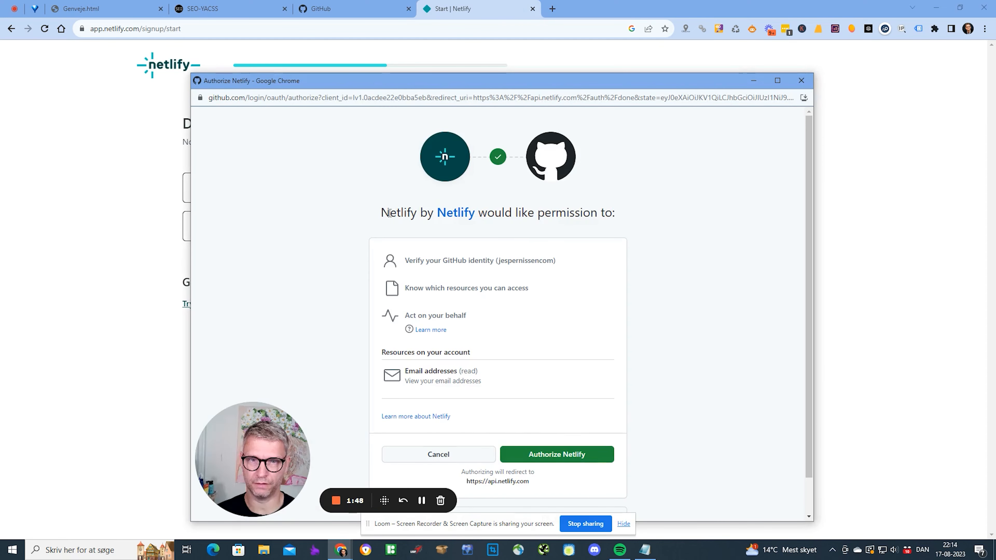
left_click_drag(388, 212, 477, 212)
left_click(576, 212)
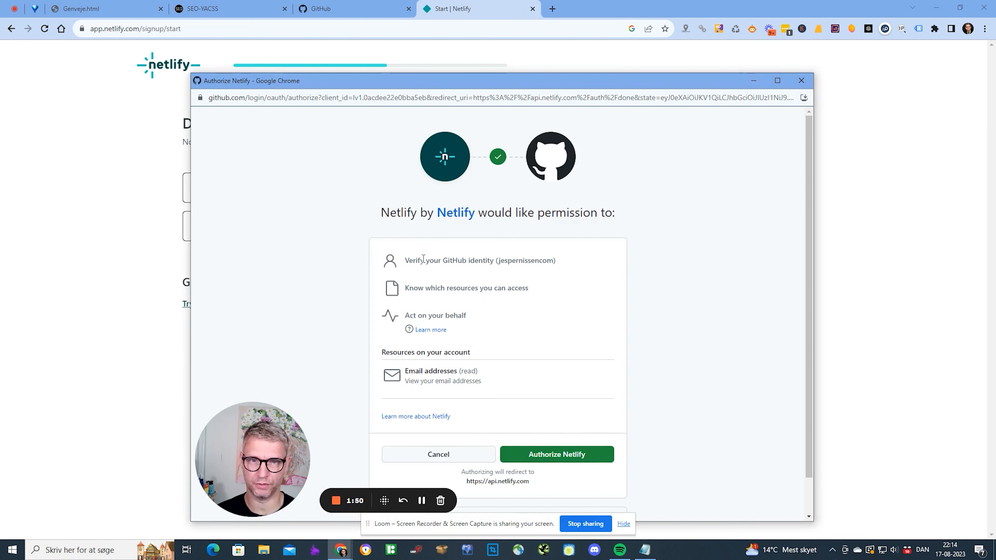
left_click(567, 456)
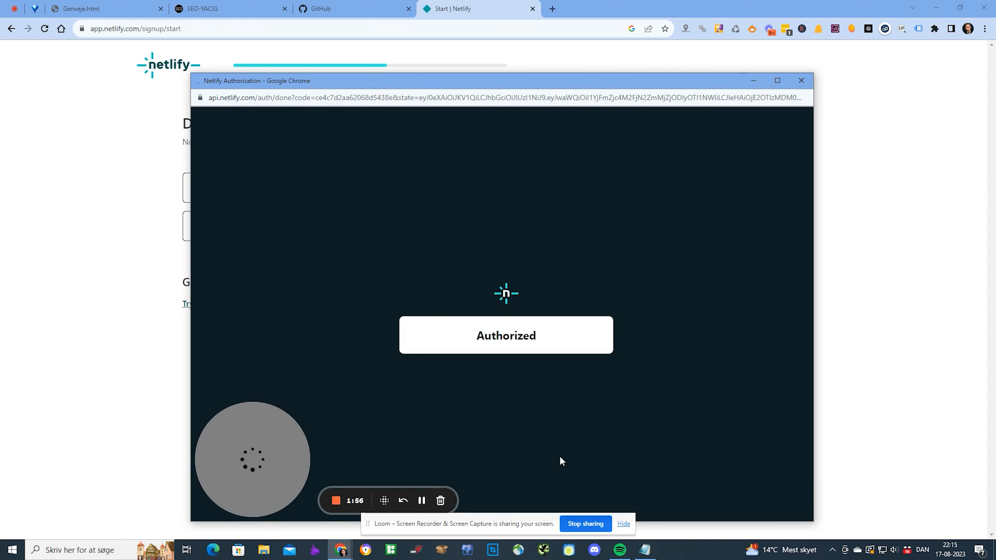
- Install the Netlify app on all GitHub repositories
scroll(559, 455, "down", 4)
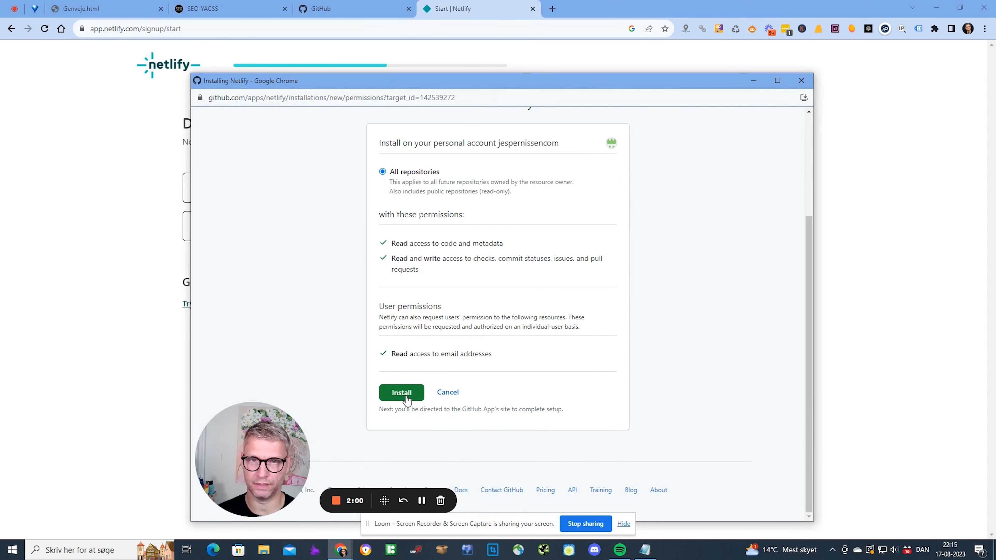
scroll(428, 184, "up", 3)
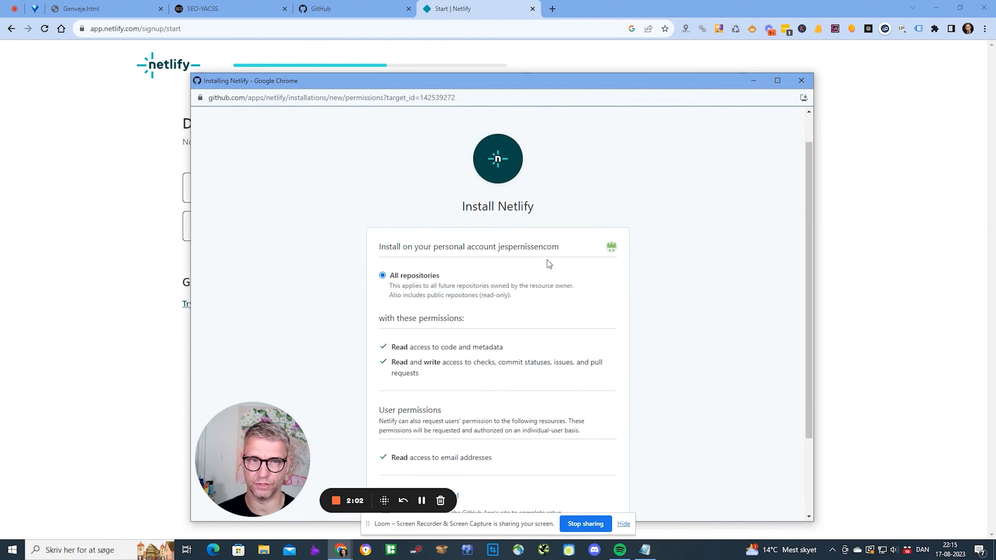
scroll(472, 342, "down", 3)
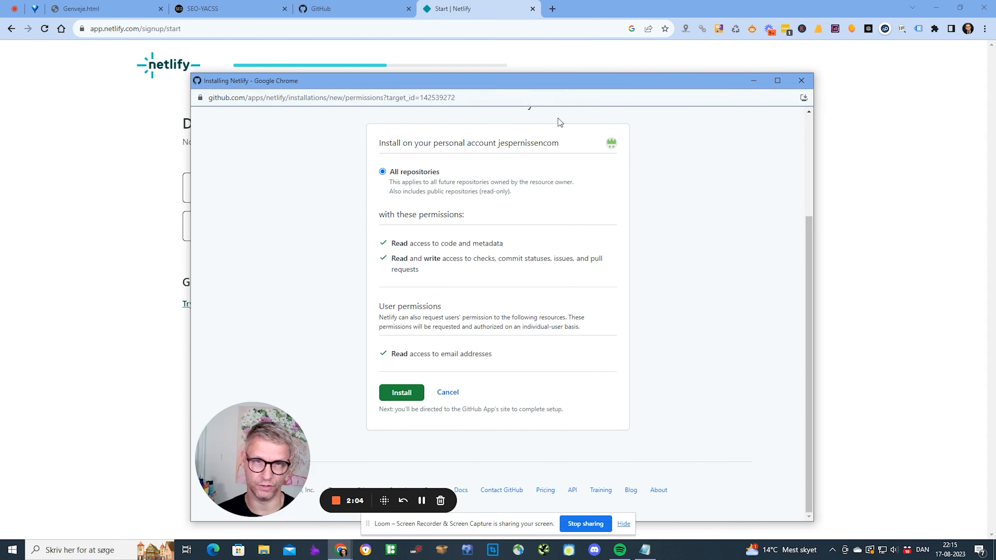
left_click(415, 390)
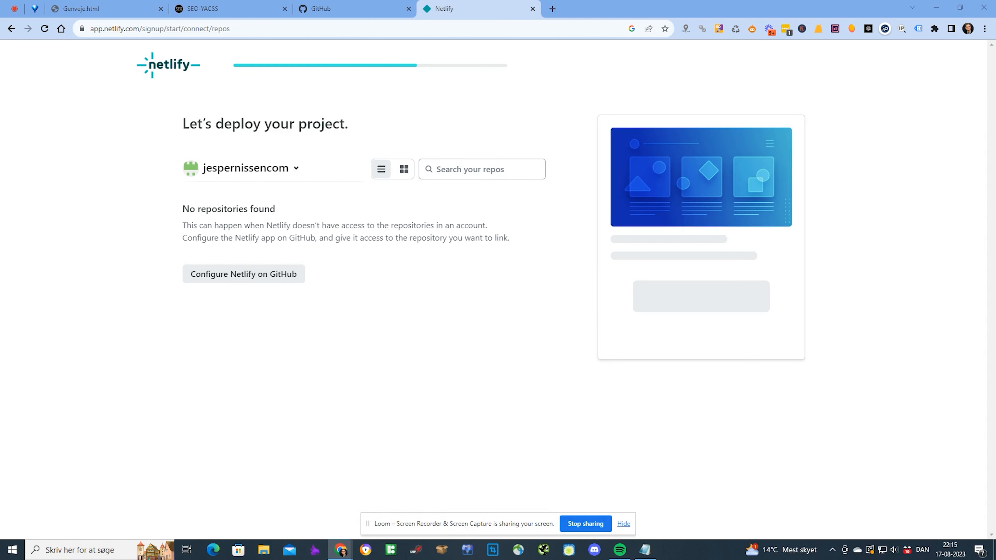
- Review Netlify's repository access settings in the GitHub configuration window, then close it
left_click_drag(464, 524, 678, 515)
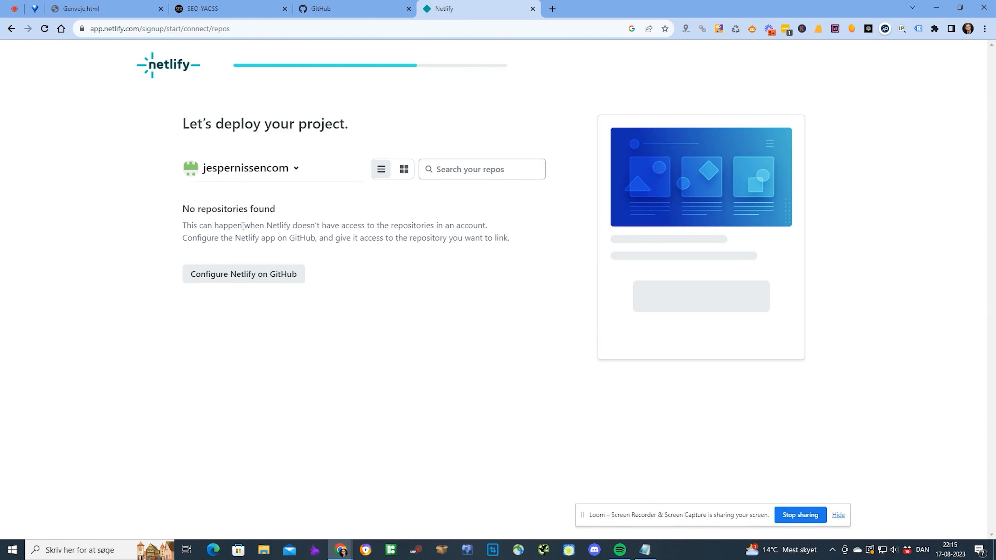
left_click(241, 275)
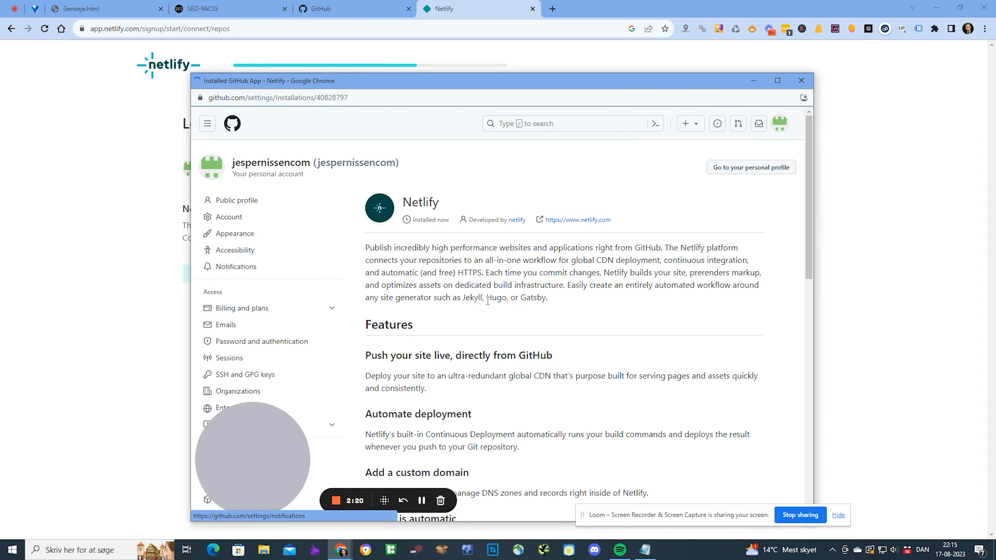
scroll(490, 308, "down", 8)
scroll(494, 326, "down", 5)
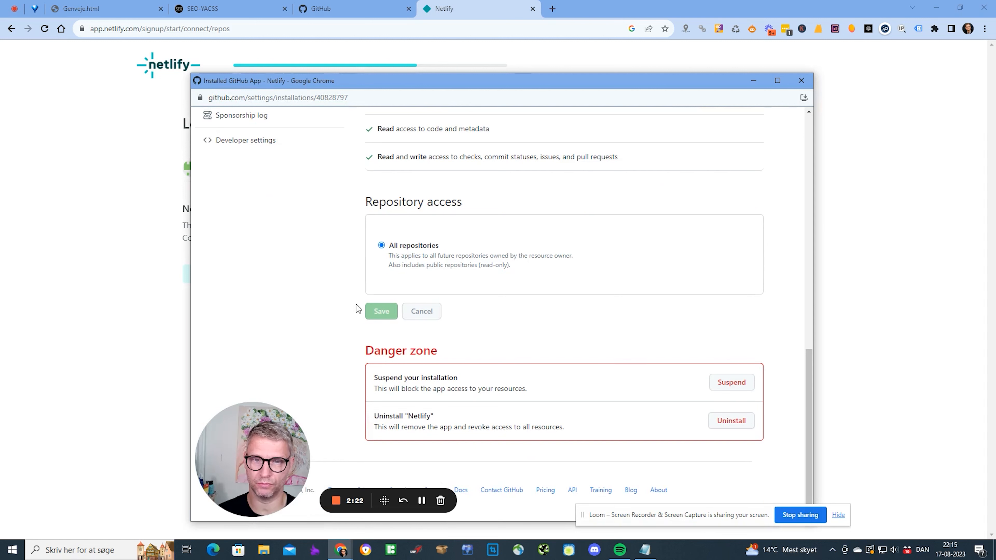
left_click(801, 80)
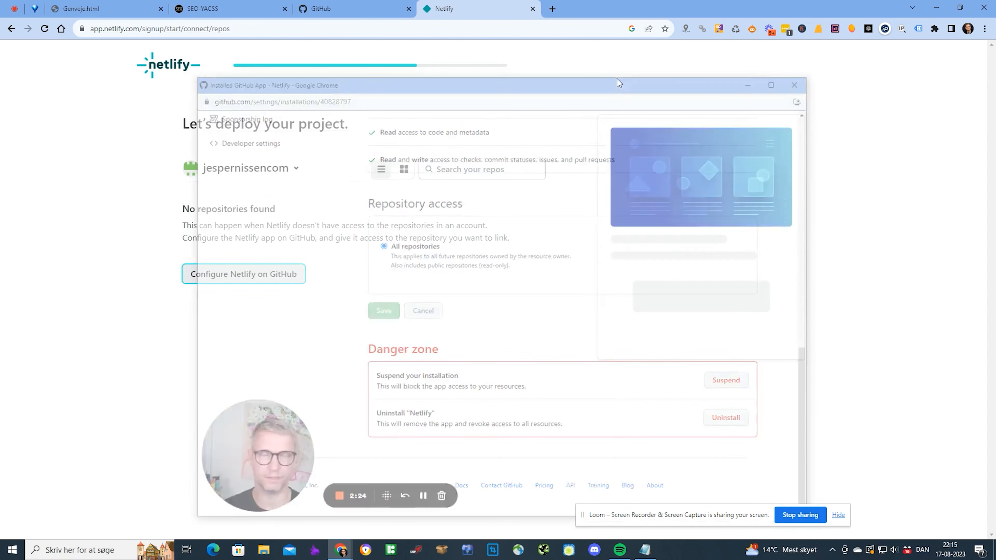
- Try grid and list repository views, pick the GitHub organization, and trim the address to app.netlify.com
left_click(154, 58)
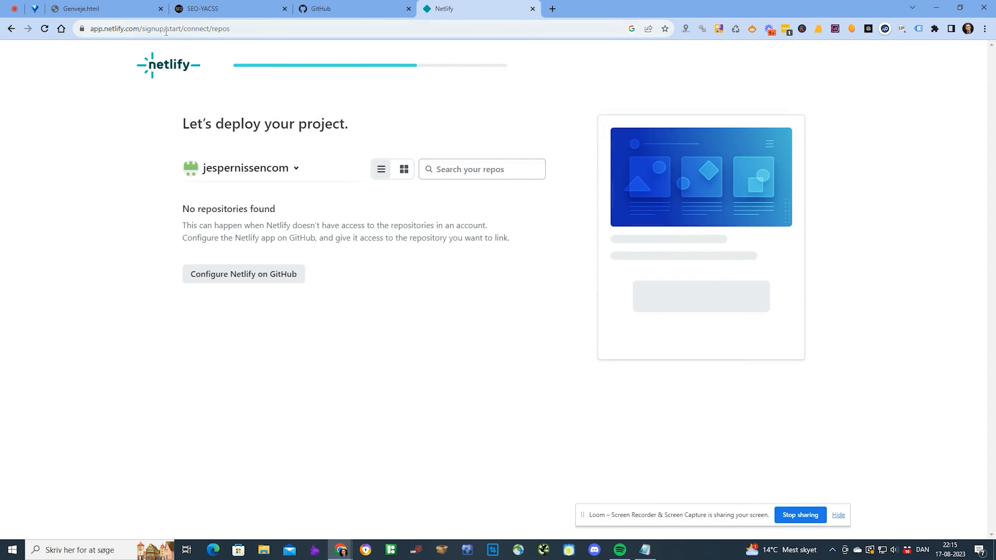
left_click(408, 172)
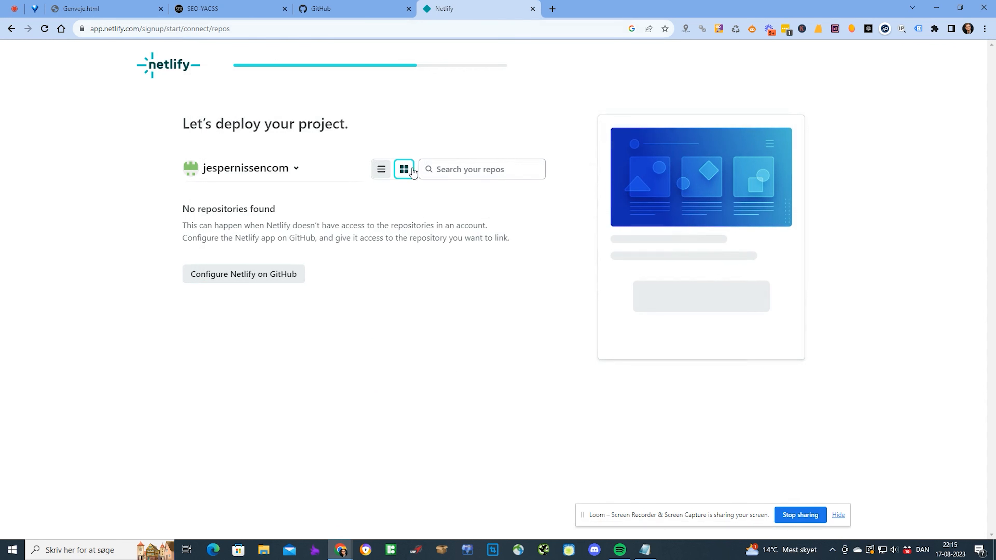
left_click(478, 171)
left_click(386, 173)
left_click(254, 173)
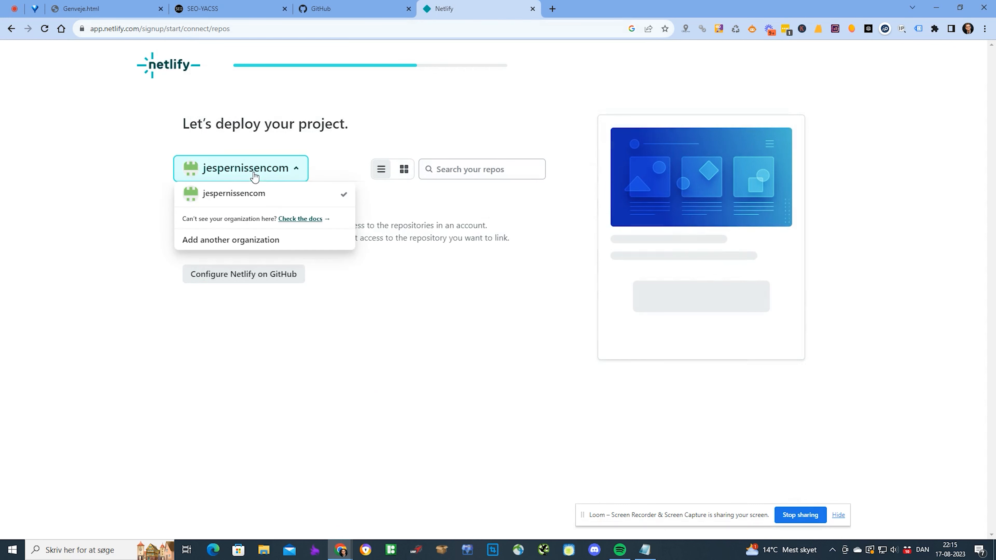
left_click(235, 195)
left_click_drag(151, 29, 314, 33)
key("BackSpace")
key("BackSpace")
key("BackSpace")
key("BackSpace")
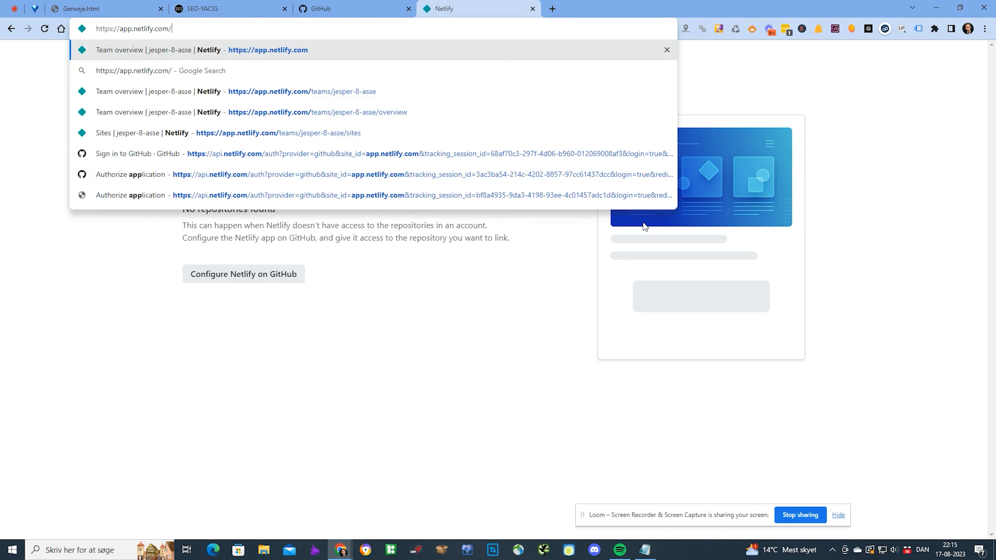
- Load the Netlify app and view the team billing page showing the $0.00 Starter plan
key("Return")
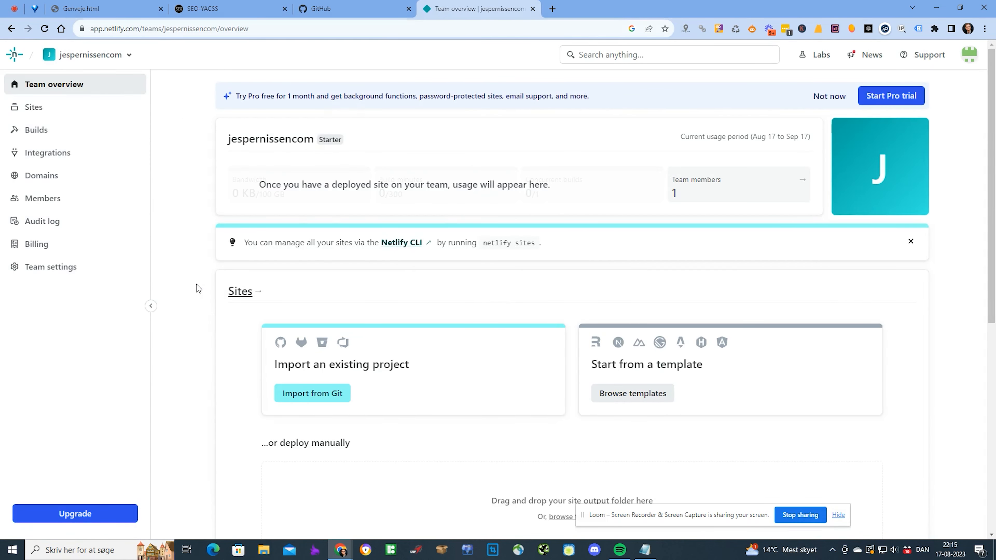
left_click(46, 245)
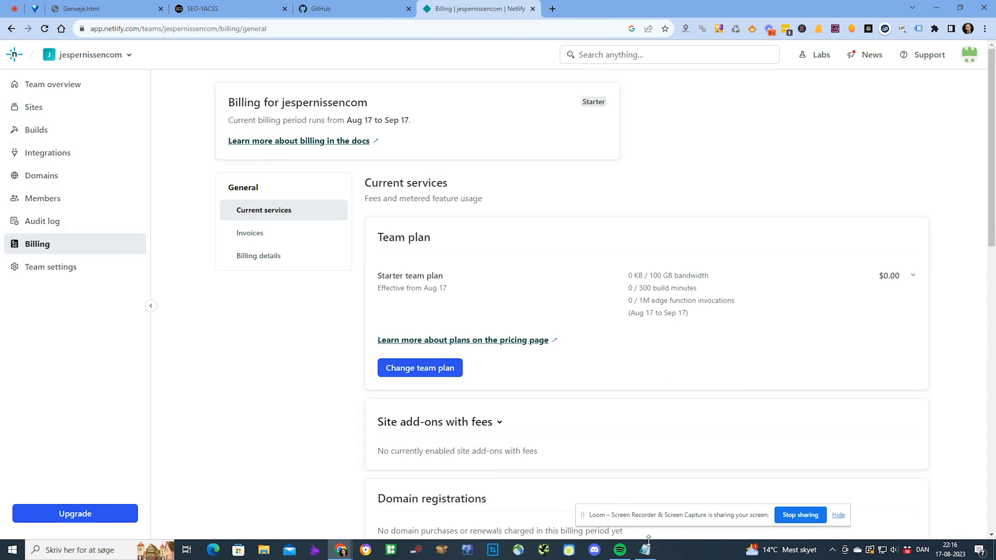
left_click_drag(705, 519, 837, 519)
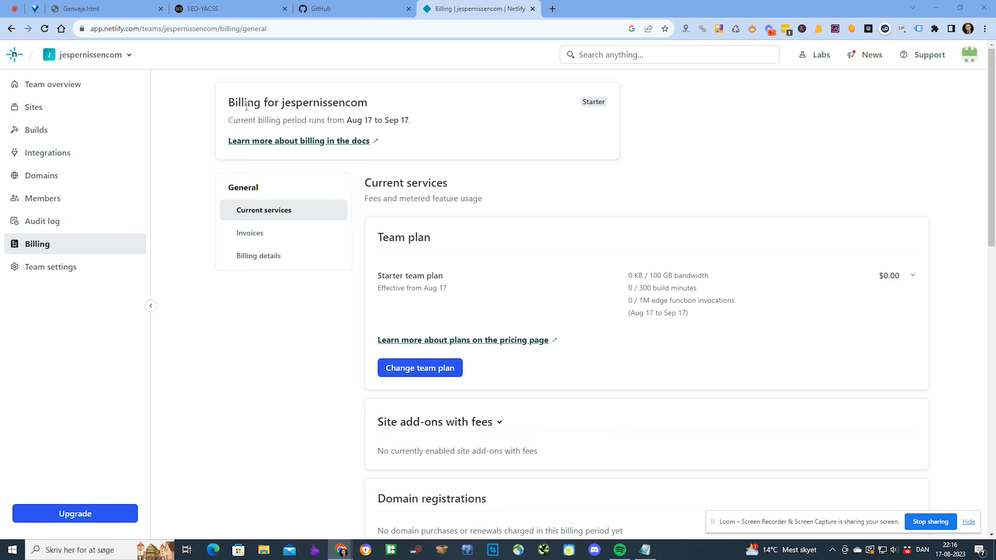
- Check the YACSS upload steps in the Notepad notes, then return to the SEO YACSS site list
key("alt+Tab")
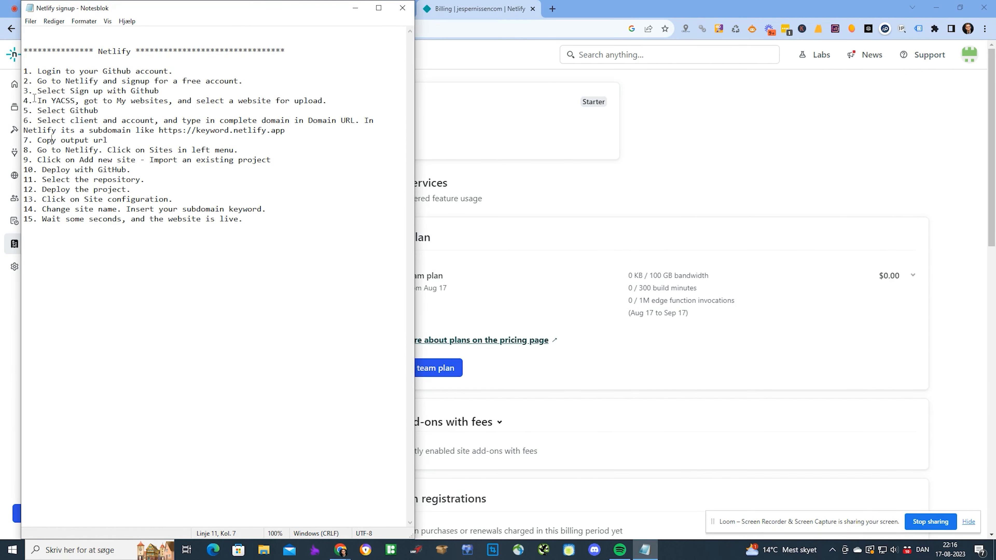
left_click_drag(34, 98, 59, 121)
left_click(194, 140)
left_click(886, 173)
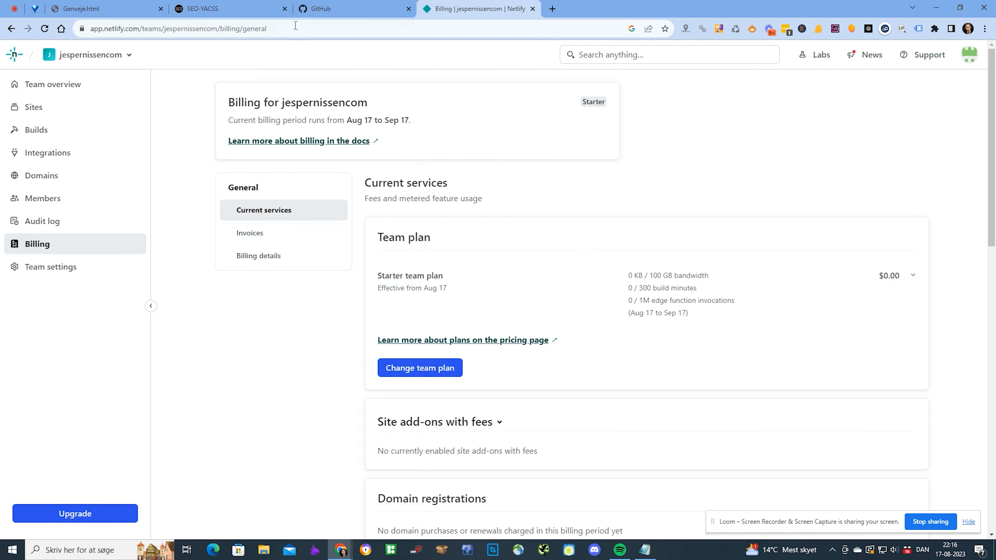
left_click(232, 8)
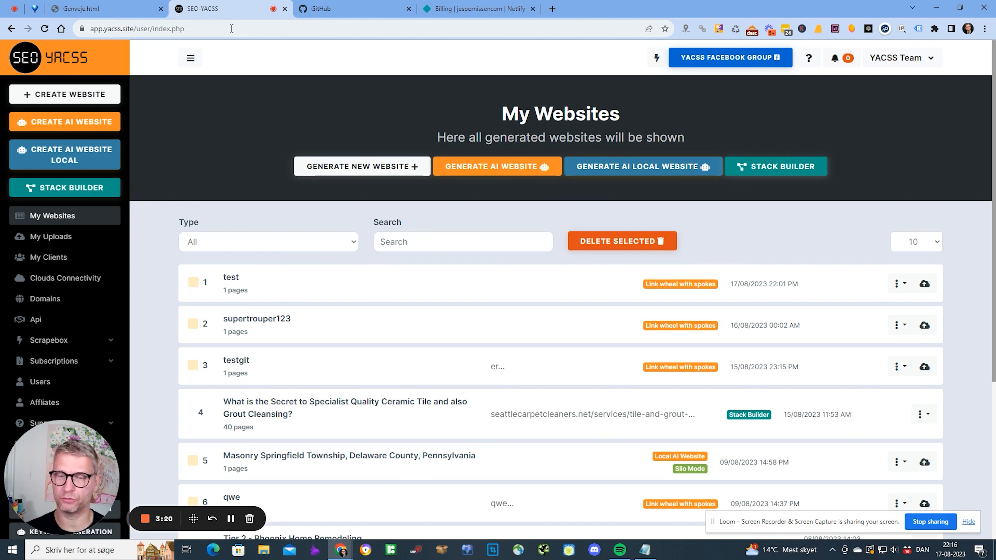
- Start a new AI website and set its header Meta Title to 'Super fancy website'
left_click(69, 121)
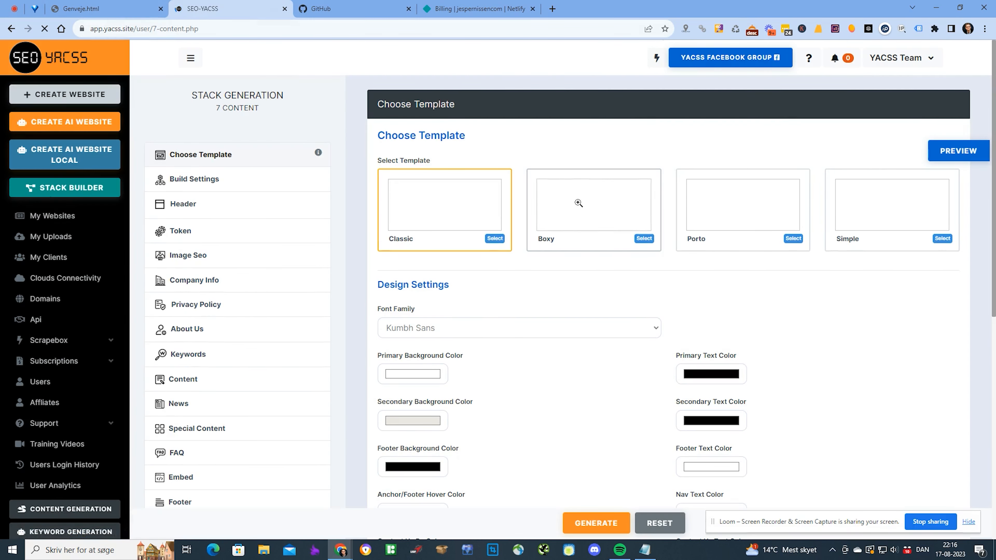
scroll(560, 367, "down", 3)
scroll(207, 194, "up", 3)
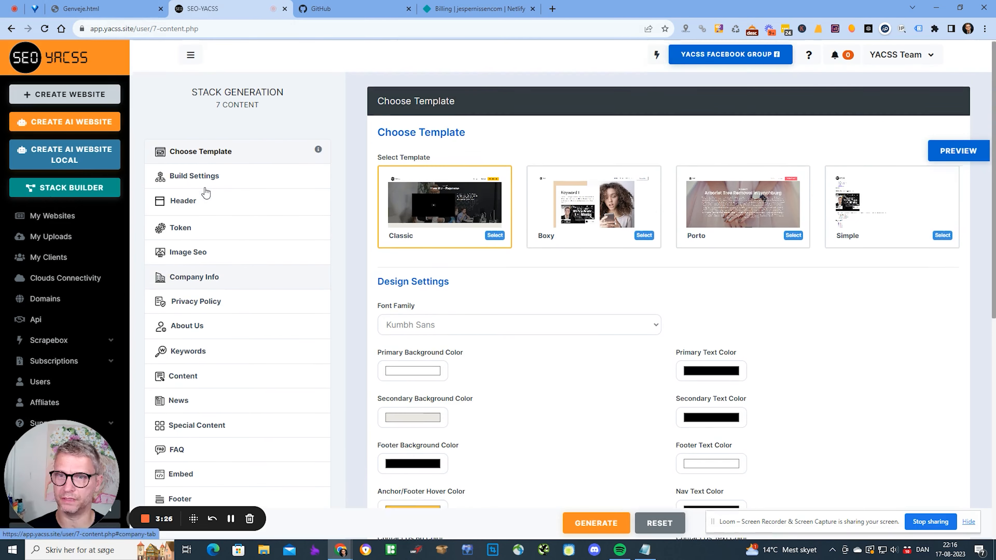
left_click(214, 202)
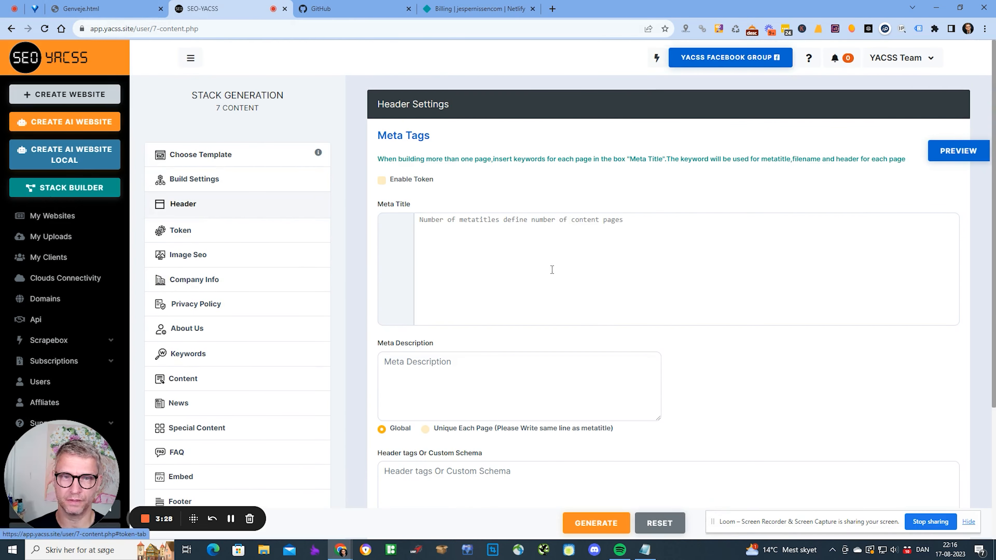
left_click(533, 258)
type("SAuper fancy w")
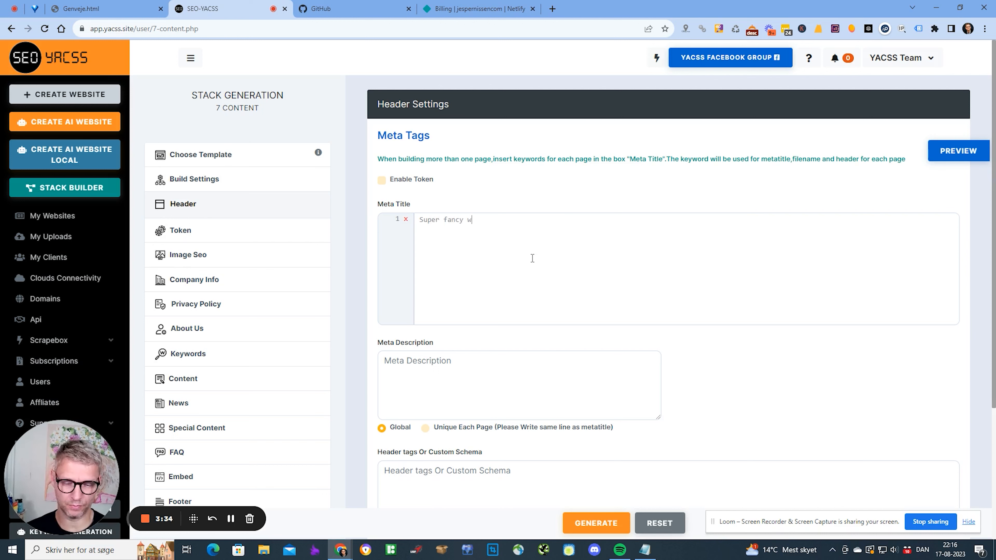
type("ebsite")
- Copy the title into Meta Description and preview the single-page site in a new tab
key("ctrl+a")
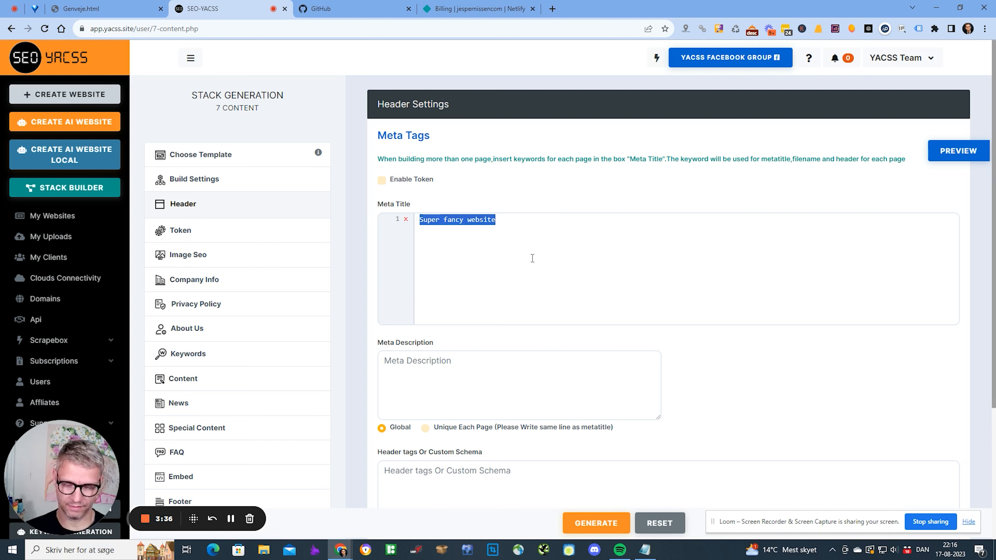
key("ctrl+c")
left_click(521, 376)
key("ctrl+v")
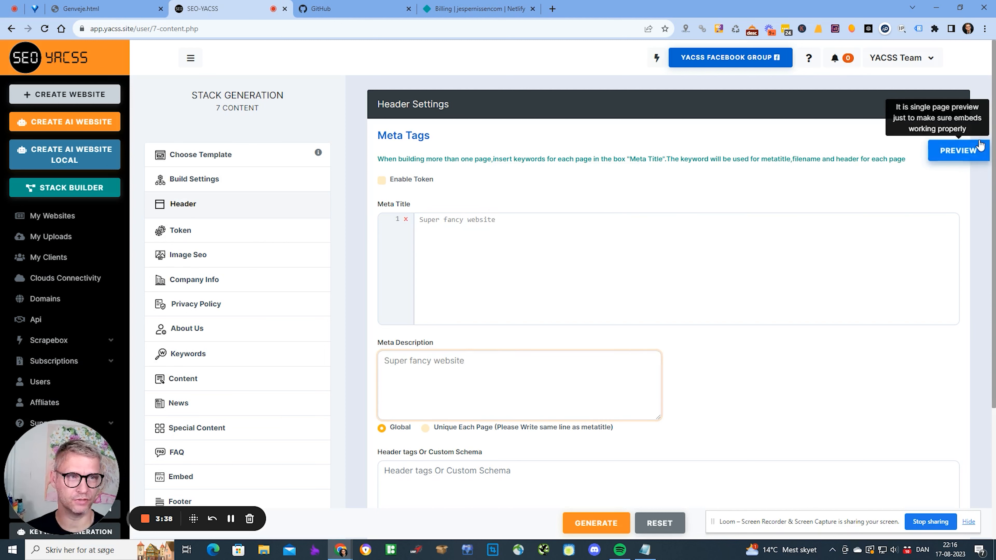
left_click(959, 151)
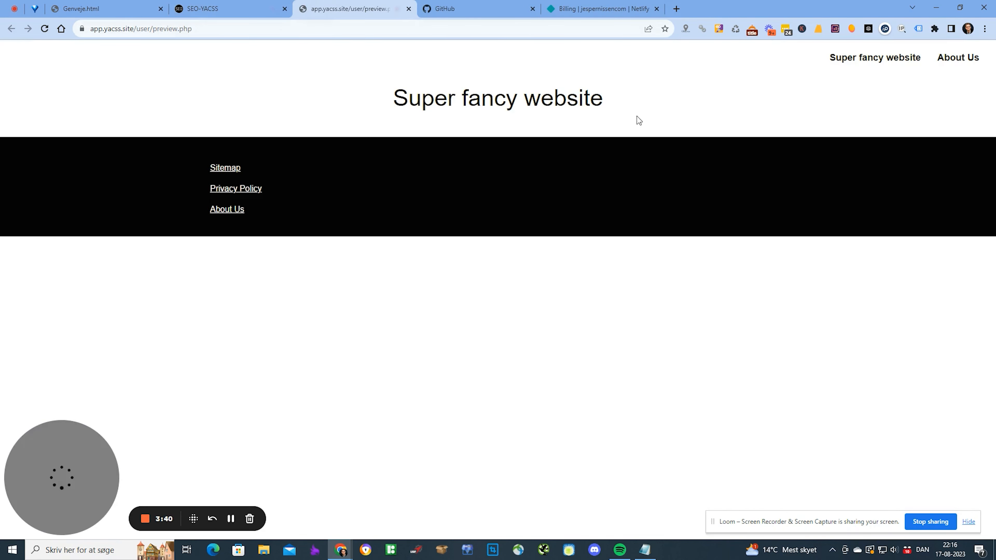
left_click(233, 8)
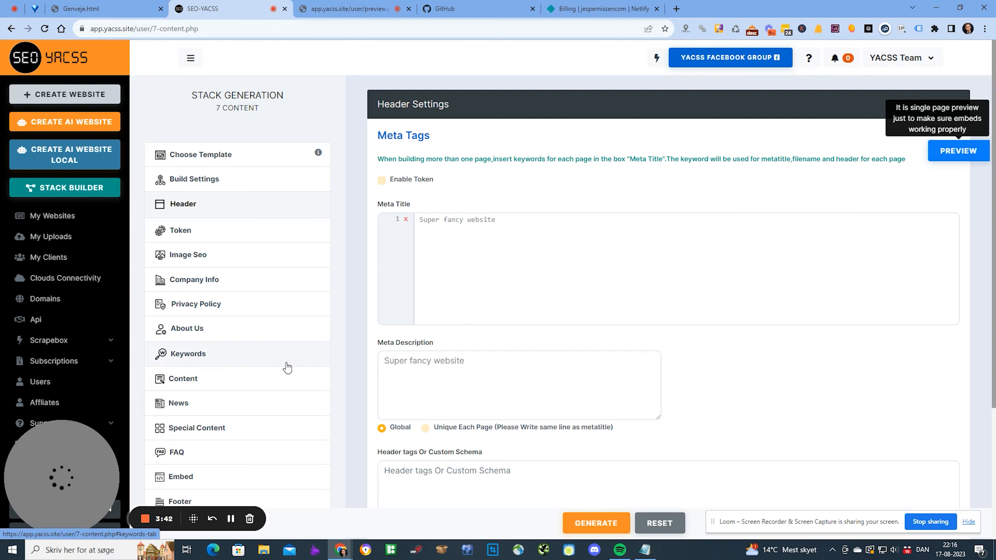
- Generate a banner image in the Image Seo settings and enable Image SEO for it
left_click(187, 259)
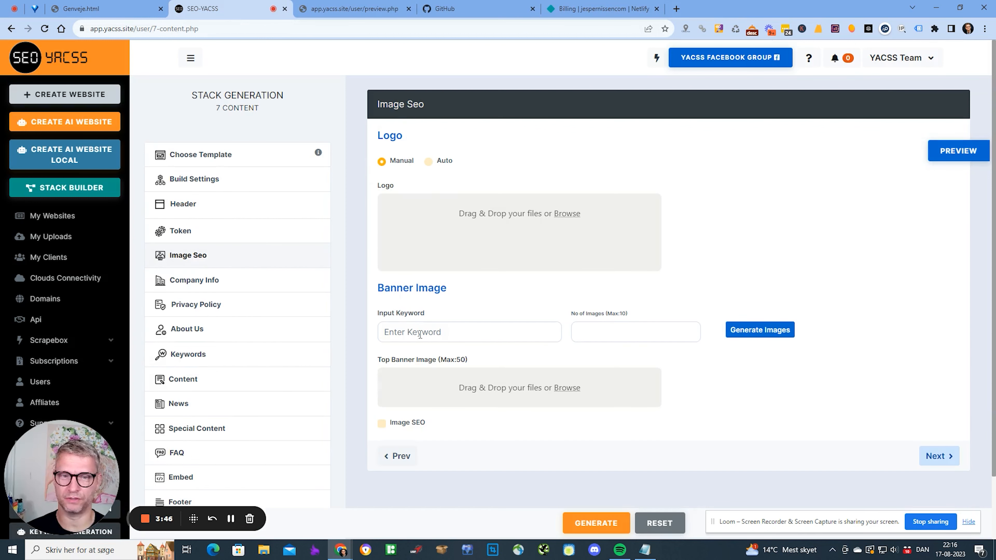
left_click(438, 332)
left_click(642, 330)
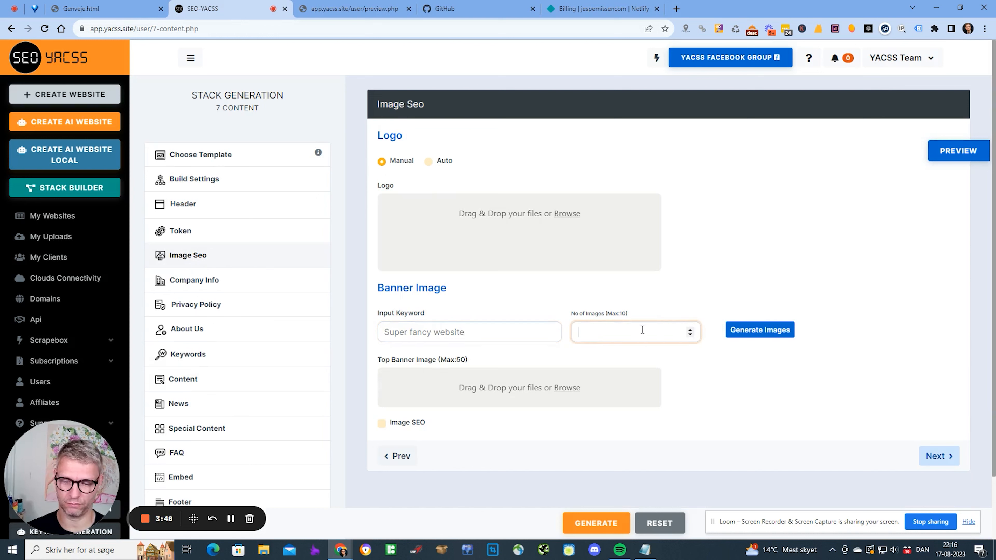
left_click(792, 331)
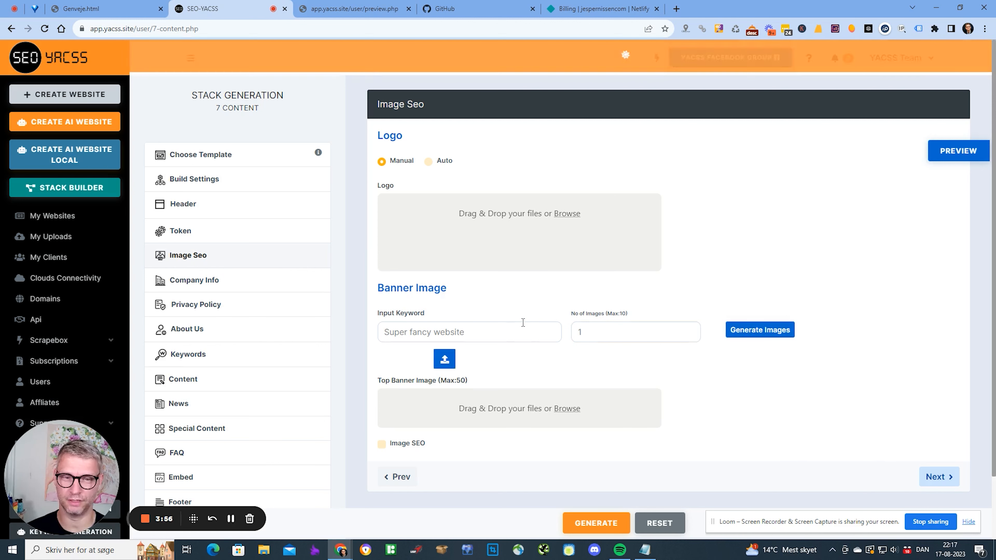
scroll(510, 314, "down", 3)
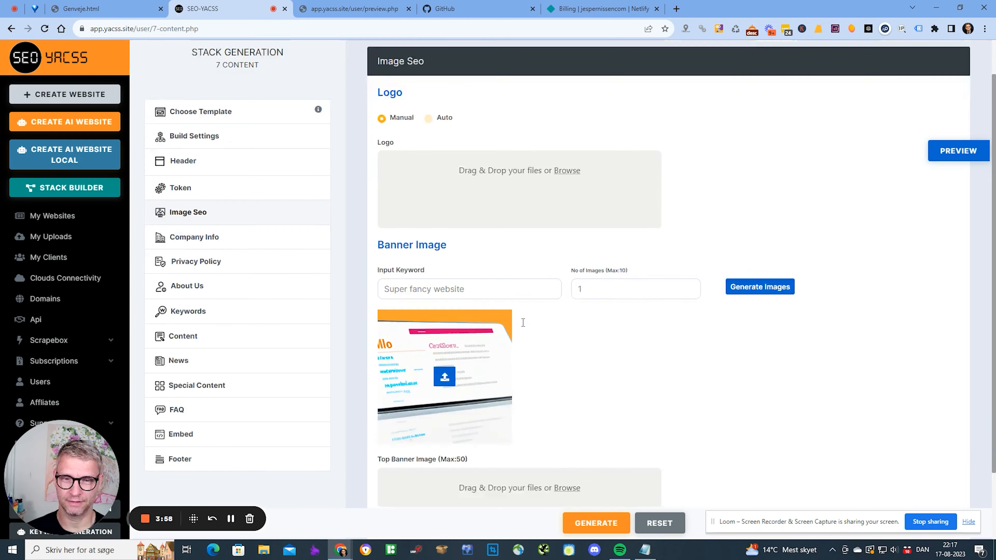
left_click(447, 293)
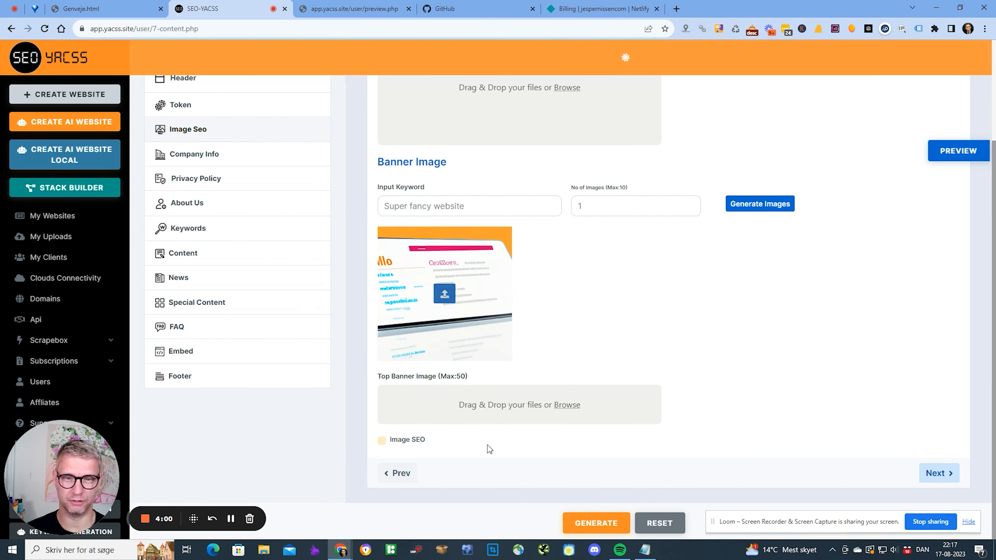
scroll(574, 458, "down", 4)
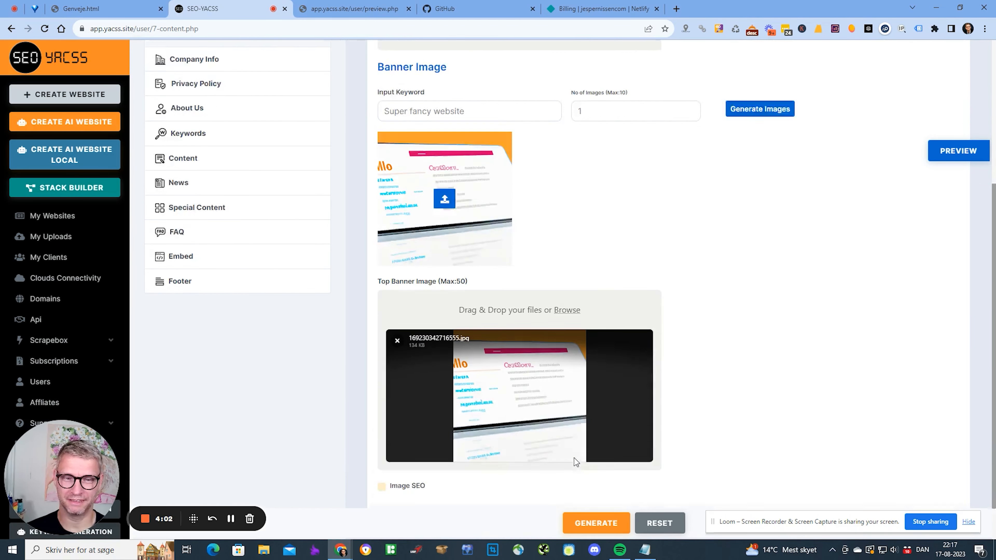
left_click(381, 441)
scroll(563, 450, "down", 1)
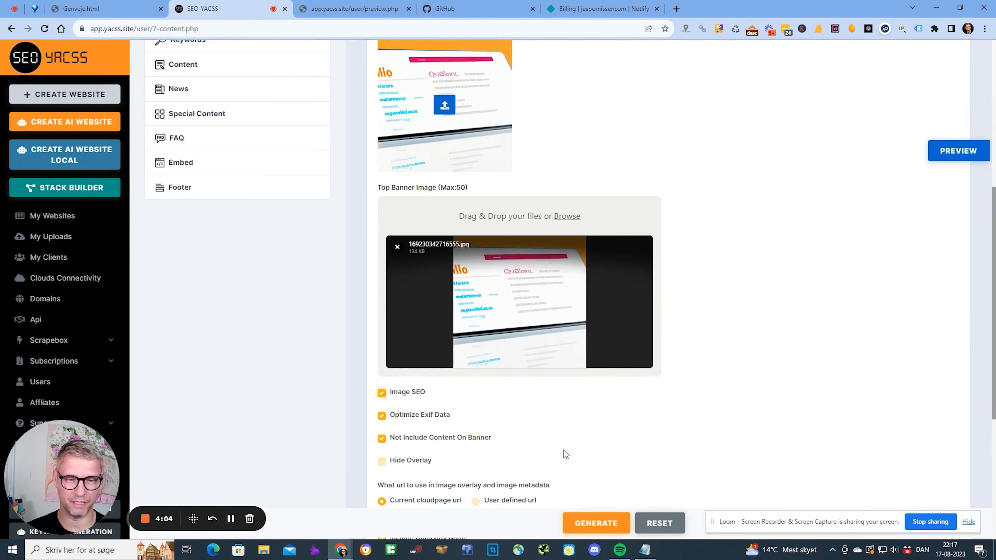
scroll(886, 313, "up", 7)
- Preview the page, generate the website's HTML files, and go to the My Websites list
left_click(957, 150)
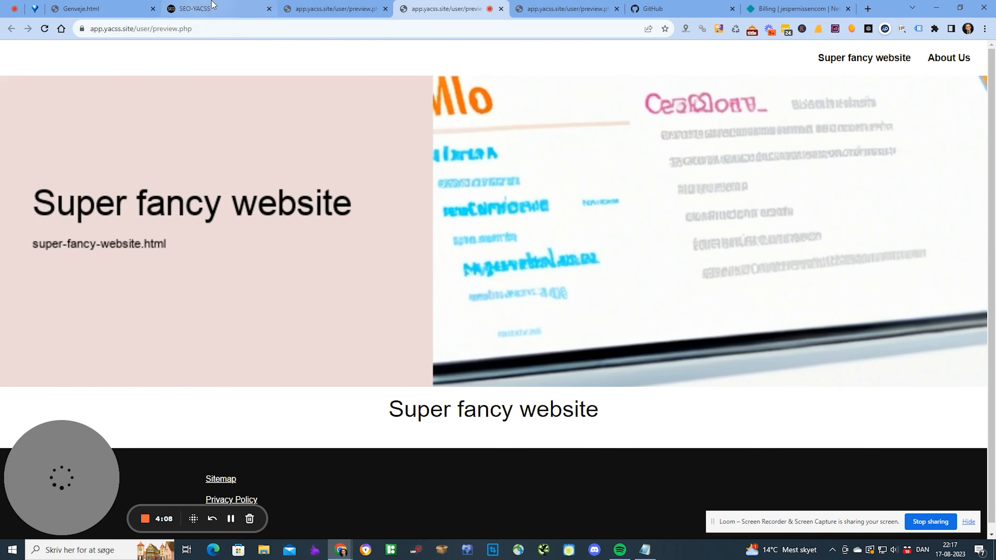
left_click(215, 10)
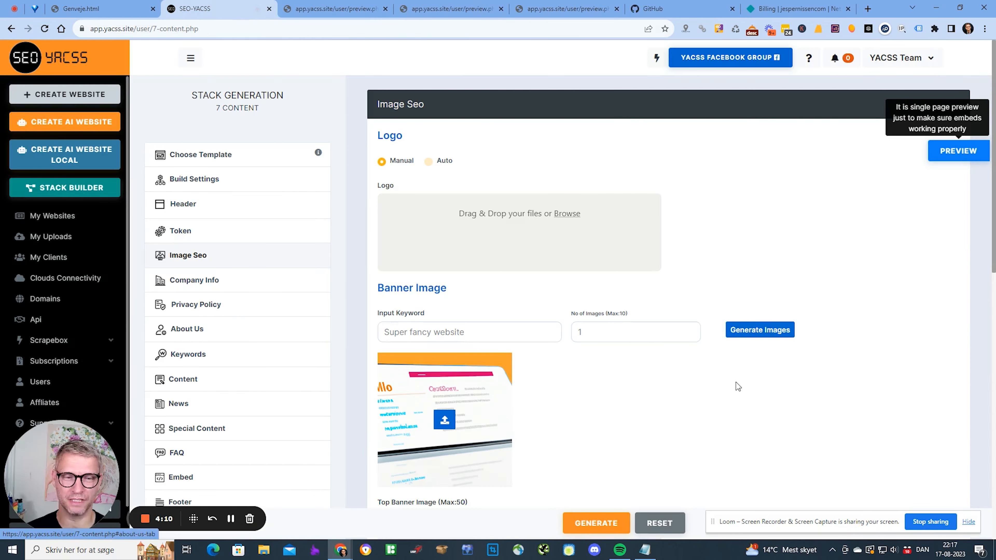
left_click(596, 523)
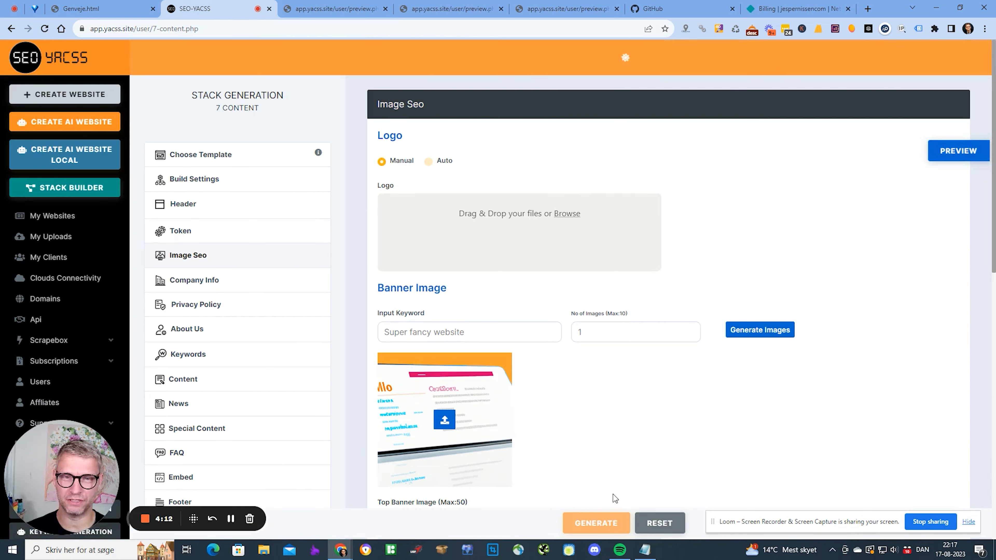
left_click(506, 318)
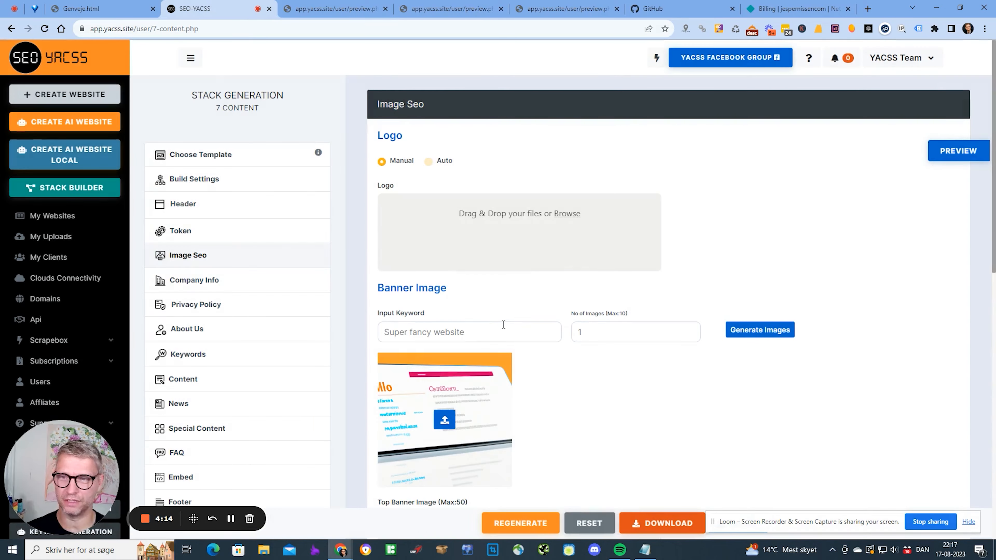
left_click(68, 213)
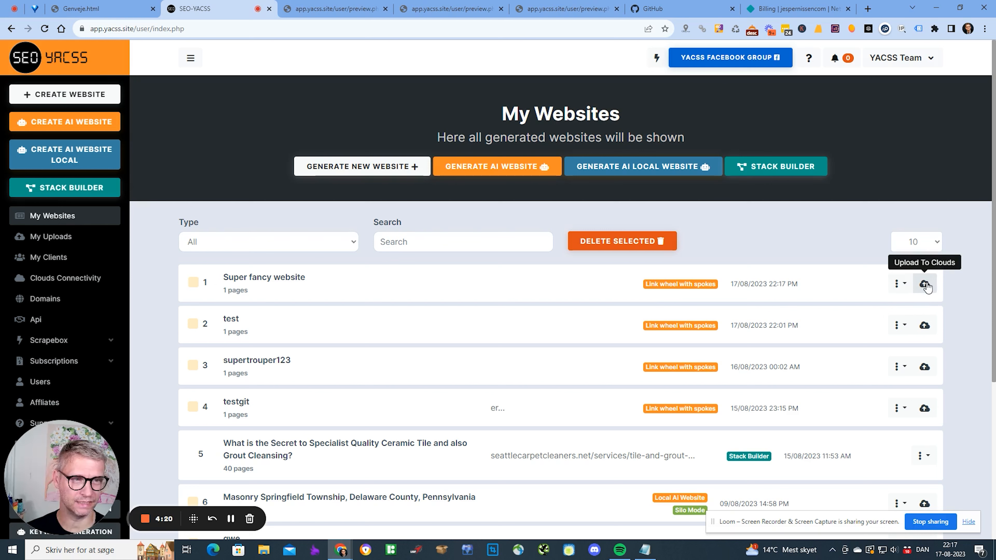
- Start a GitHub upload of Super fancy website with client and GitHub account selected, beginning the Domain Url with 'ht'
left_click(925, 285)
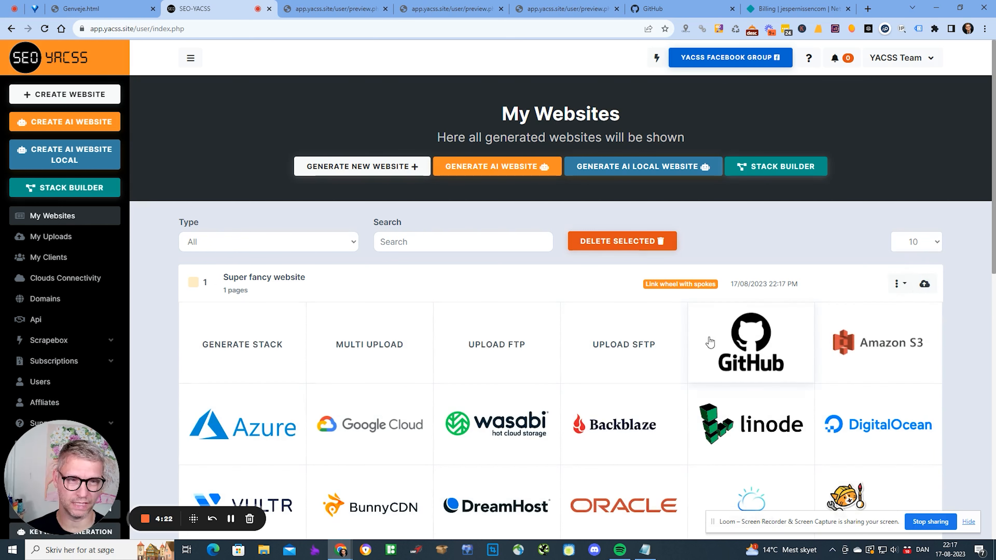
left_click(747, 338)
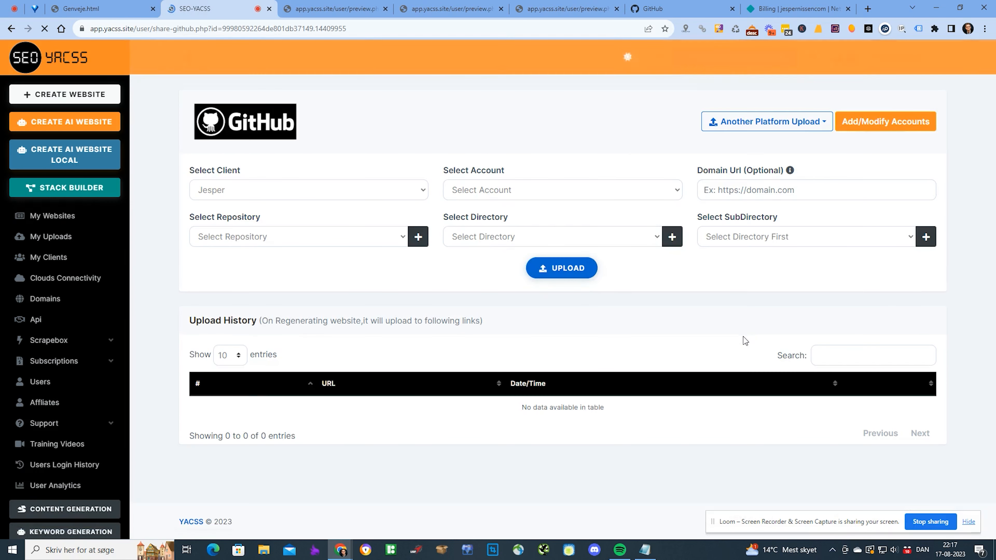
left_click(210, 191)
left_click(485, 191)
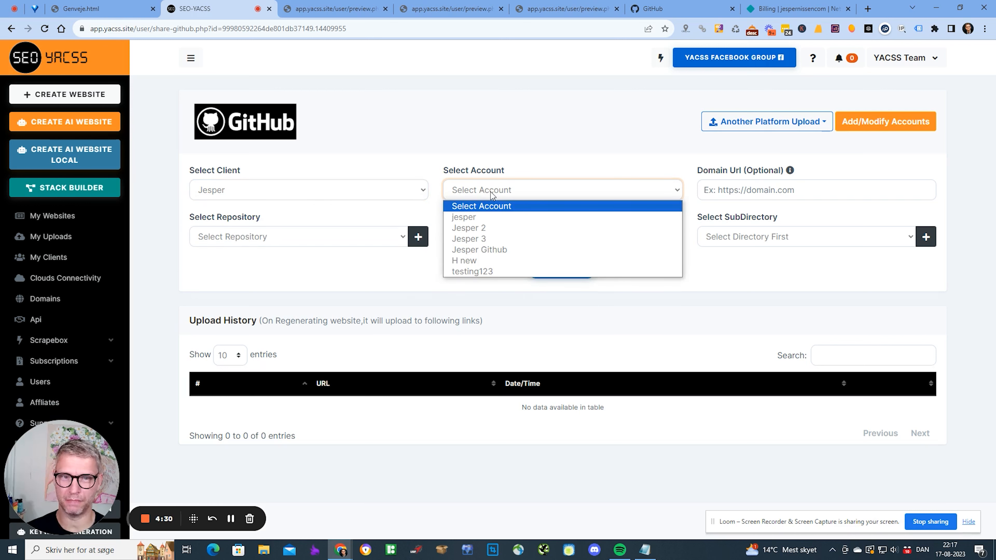
left_click(478, 272)
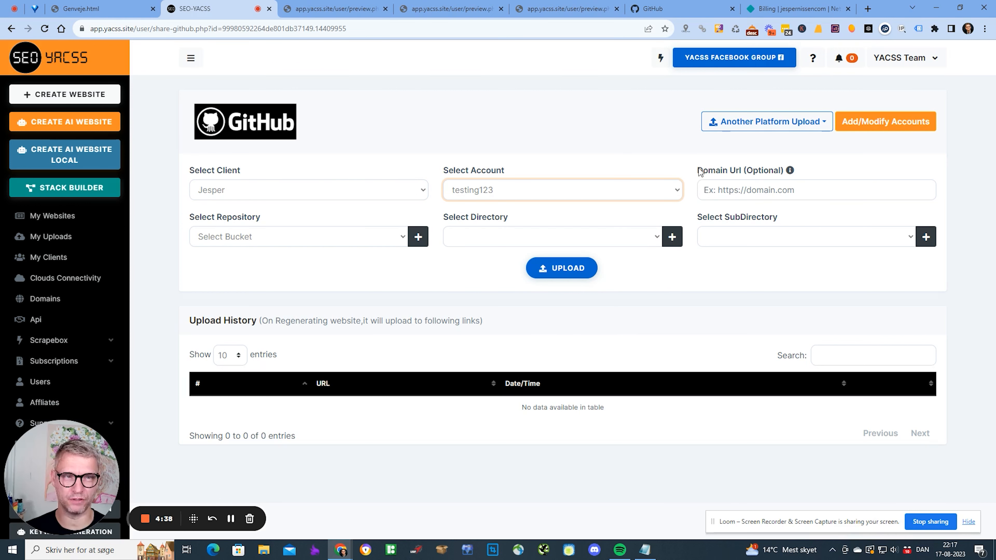
left_click_drag(698, 170, 828, 193)
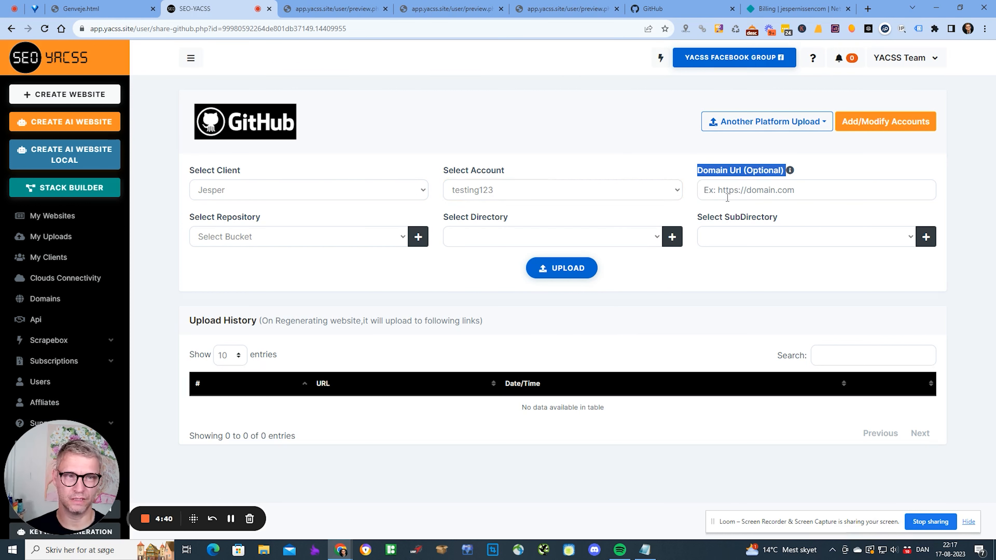
left_click(732, 190)
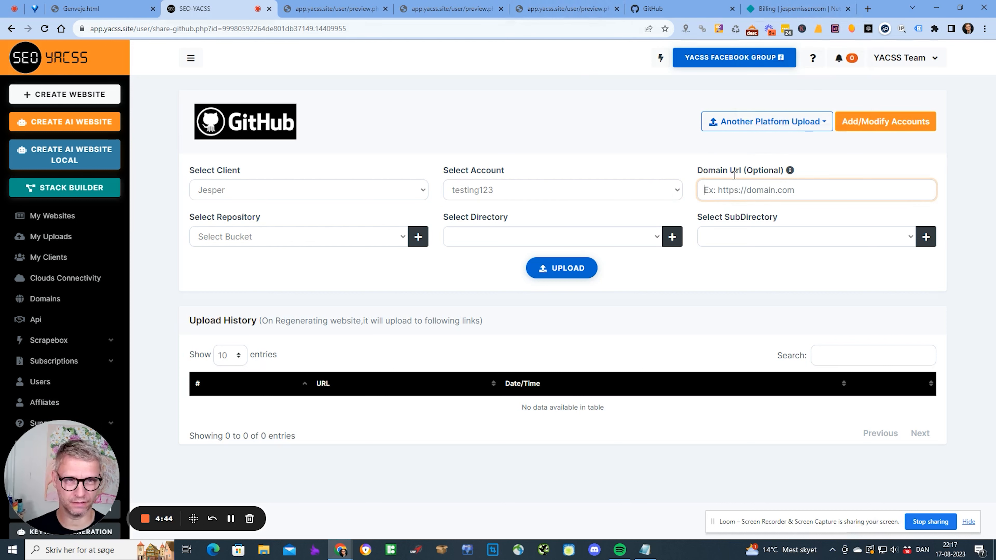
type("https://")
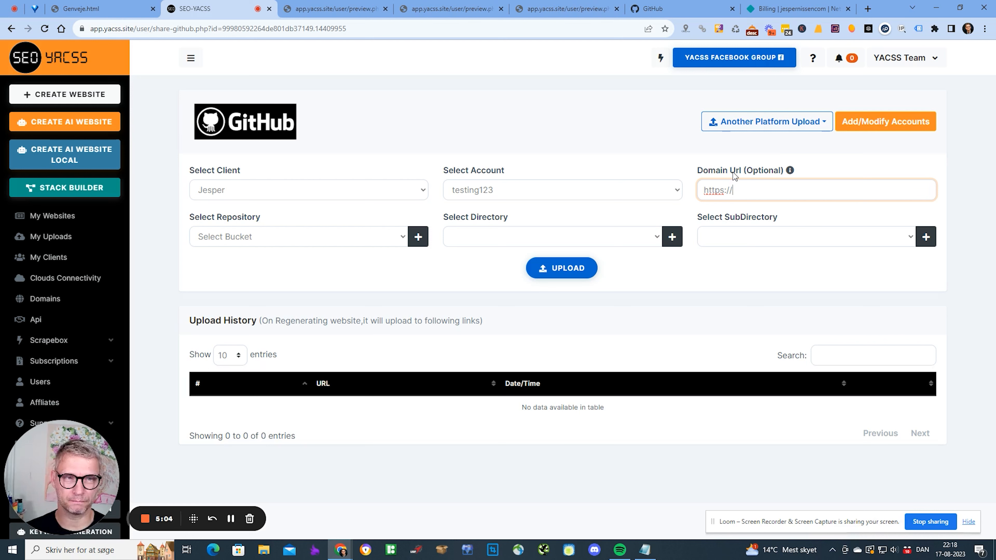
left_click(869, 9)
type("httos")
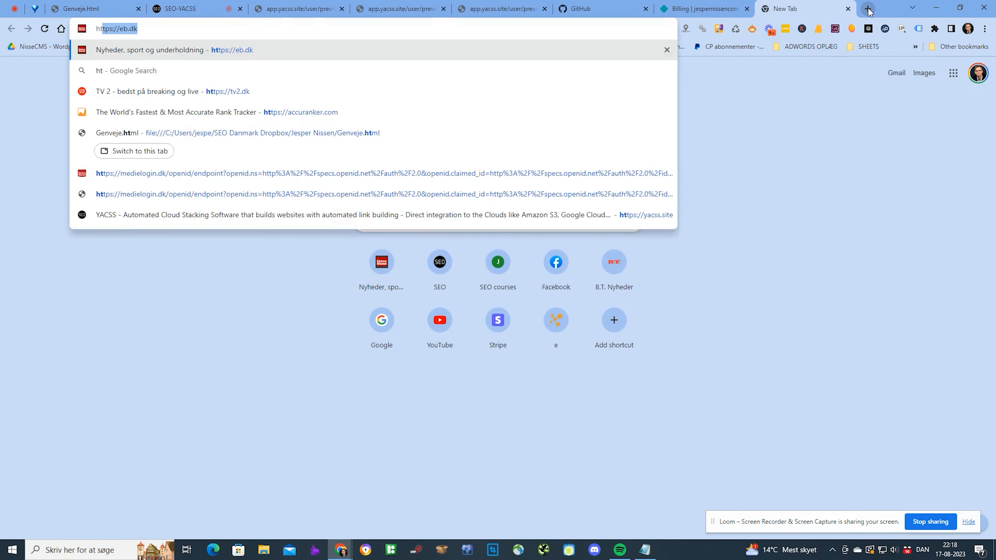
key("BackSpace")
key("BackSpace")
type("ps")
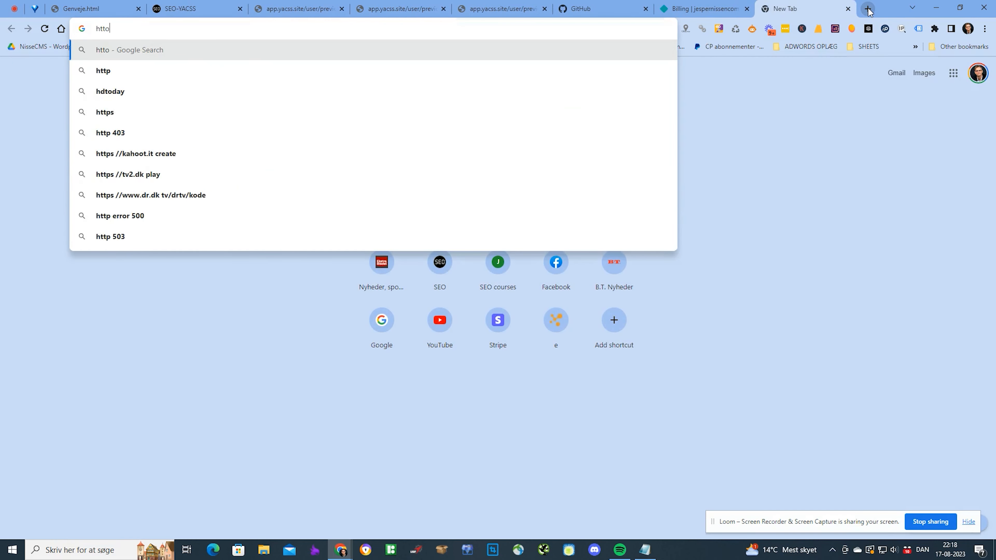
type("://")
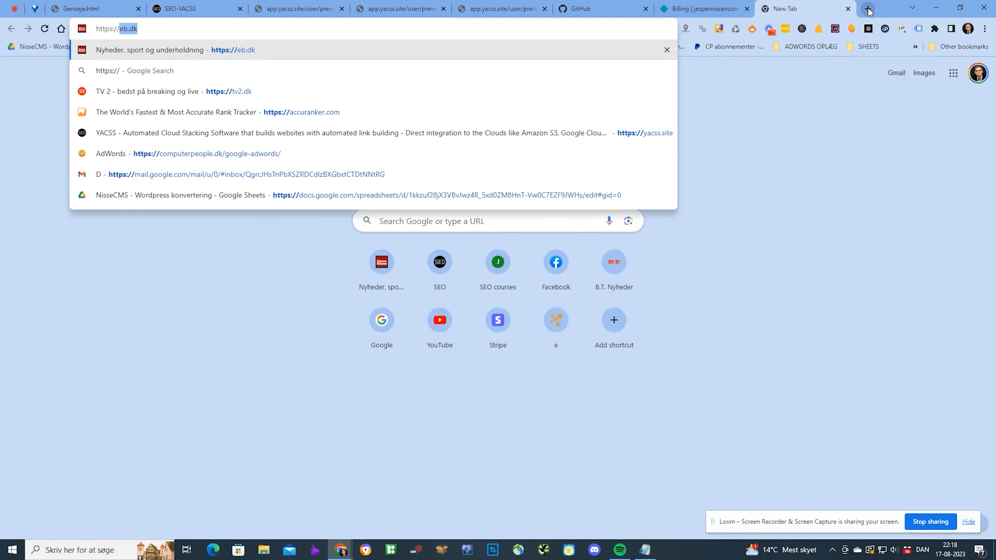
type("superfan")
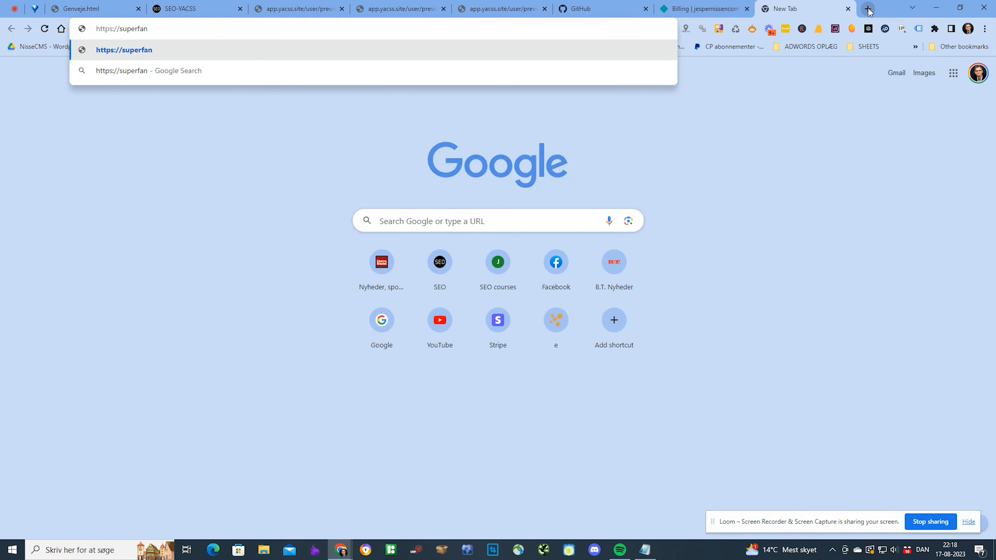
type("cywebsite.net")
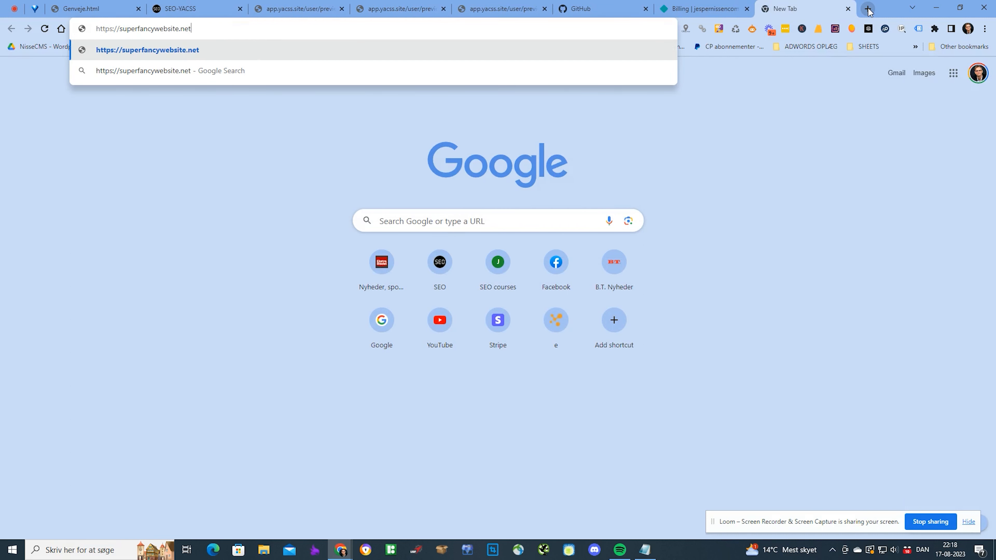
type("lify.app")
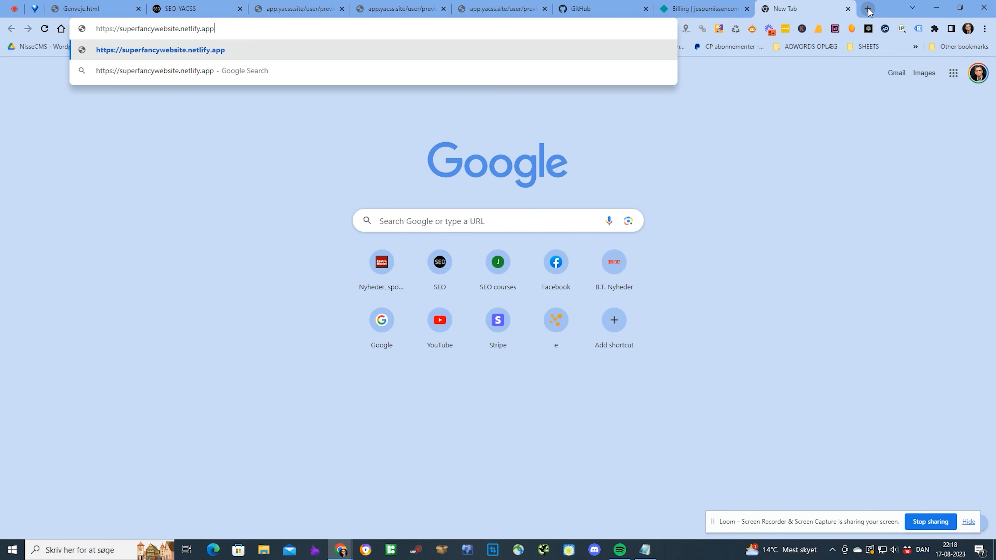
key("Return")
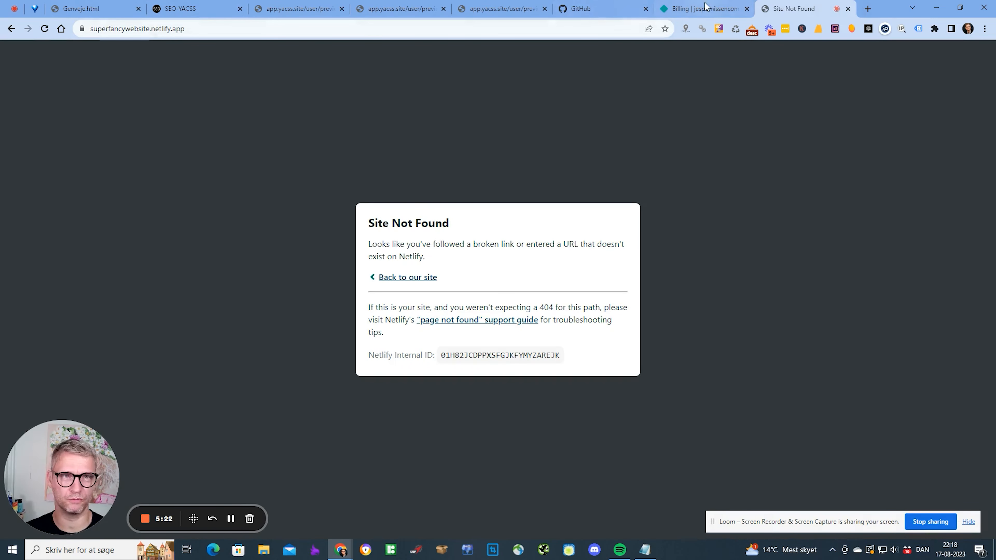
- Back on the GitHub upload page, enter the site domain superfancywebsite.netlify.app
left_click(184, 8)
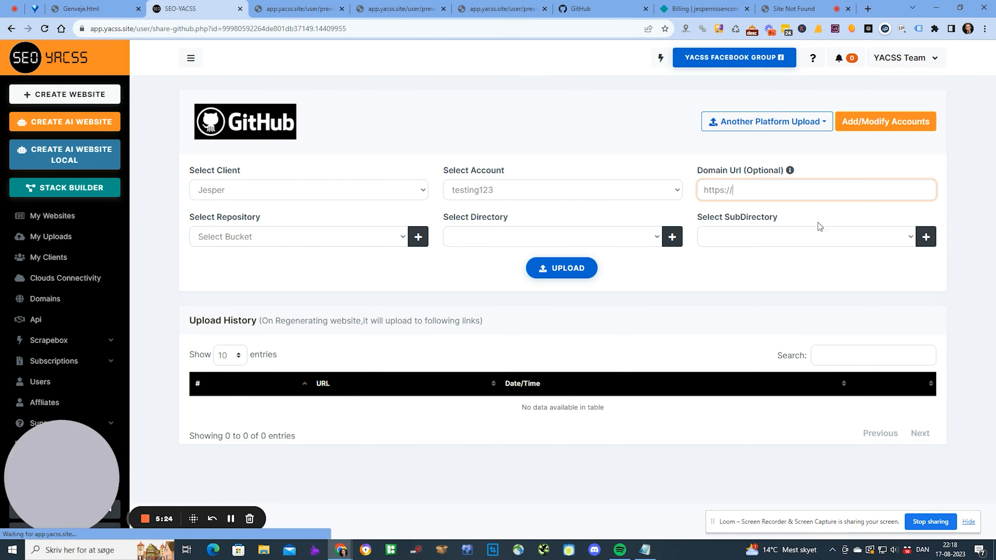
type("Super fancy website")
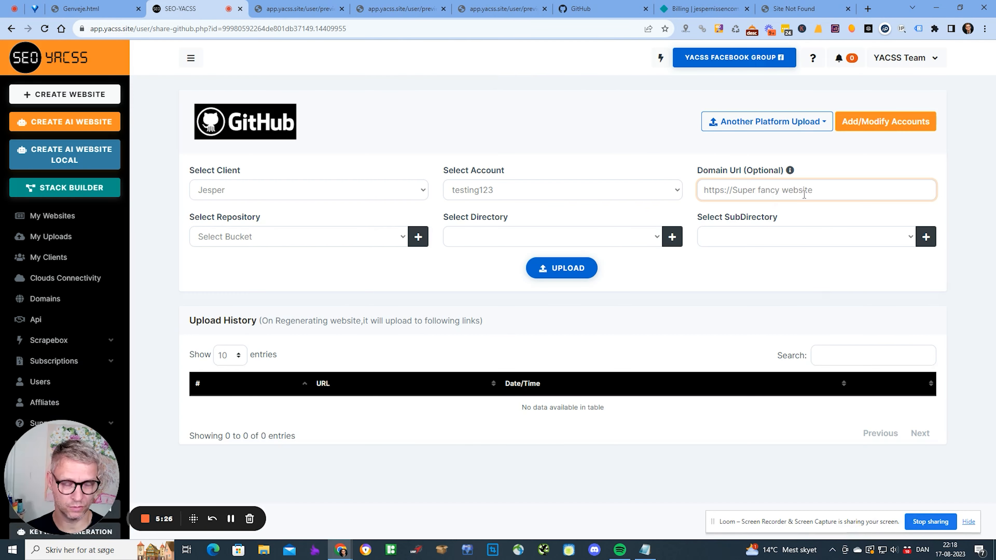
key("BackSpace")
key("BackSpace")
key("BackSpace")
key("BackSpace")
key("BackSpace")
key("BackSpace")
key("BackSpace")
key("BackSpace")
key("BackSpace")
key("BackSpace")
key("BackSpace")
key("BackSpace")
key("BackSpace")
key("BackSpace")
key("BackSpace")
key("BackSpace")
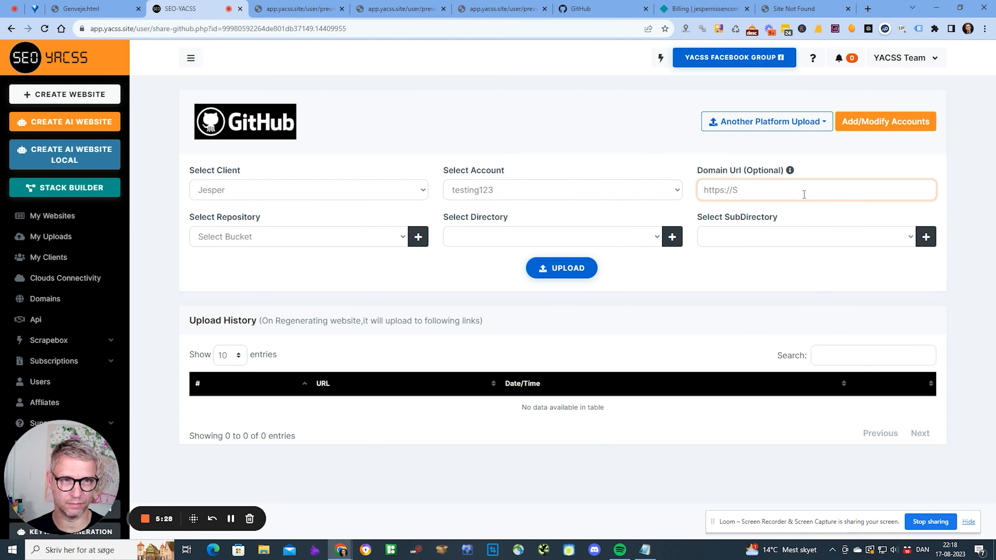
type("superfancy")
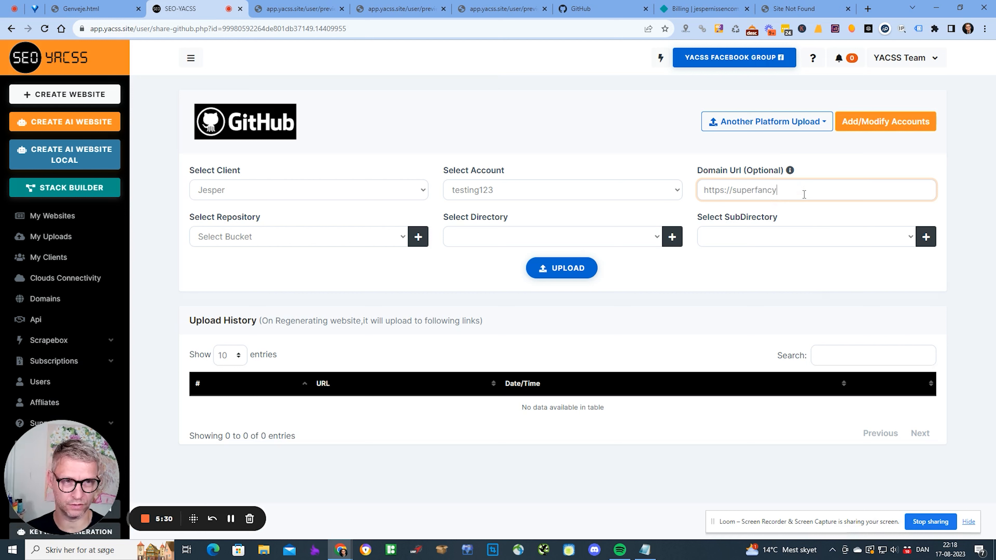
type("webstie.")
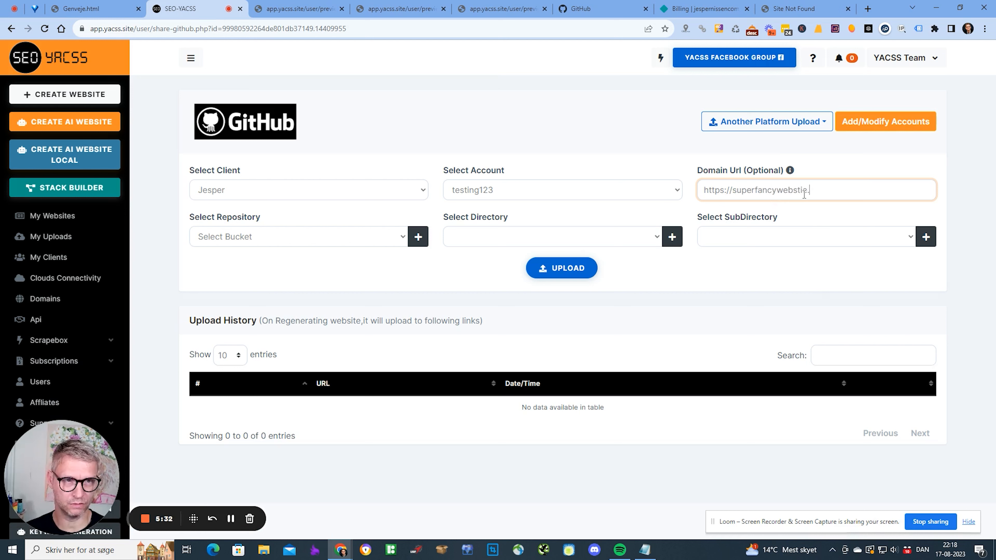
key("BackSpace")
key("BackSpace")
key("BackSpace")
key("BackSpace")
type("ite.")
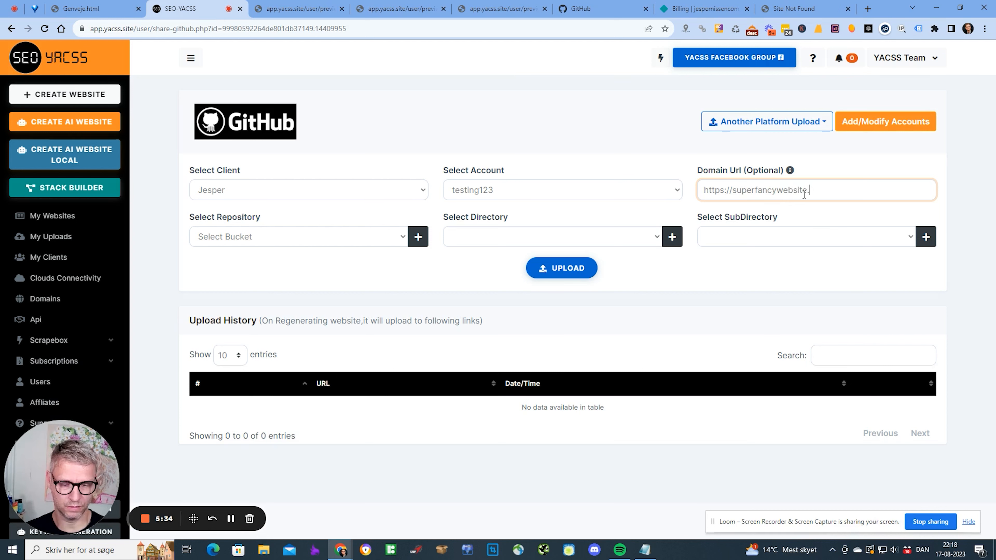
type("netlify.app")
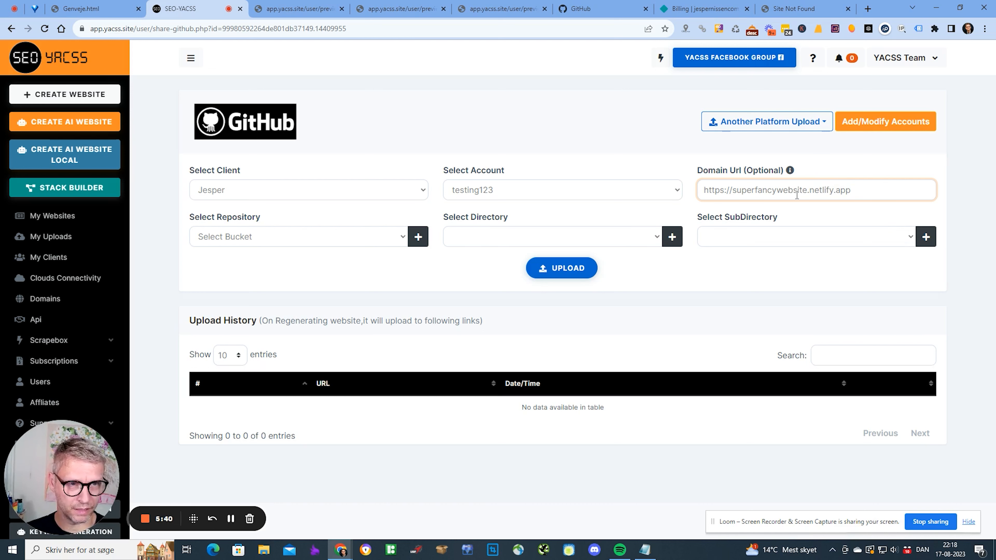
- Create a new repository named seodanmark7 as the upload target
left_click(295, 241)
left_click(295, 240)
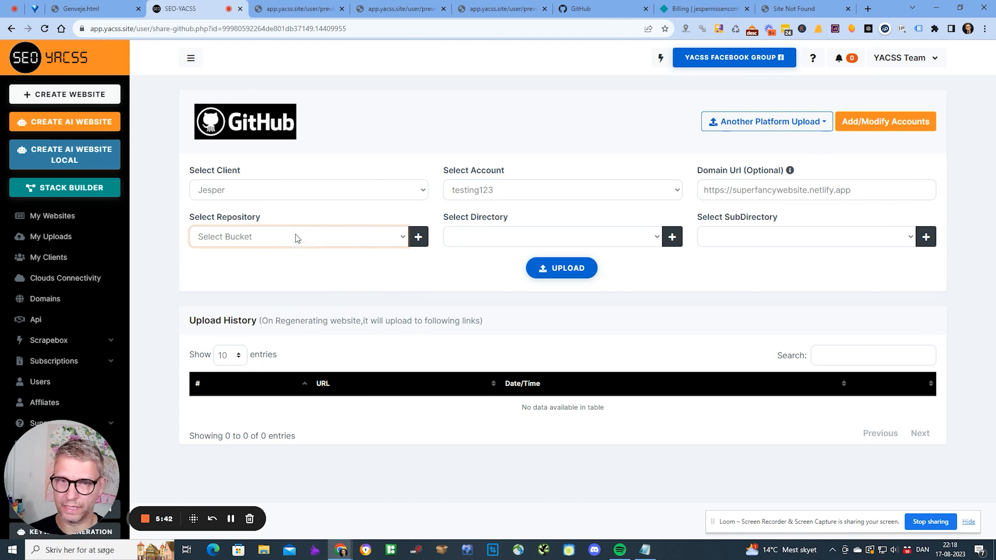
left_click(418, 237)
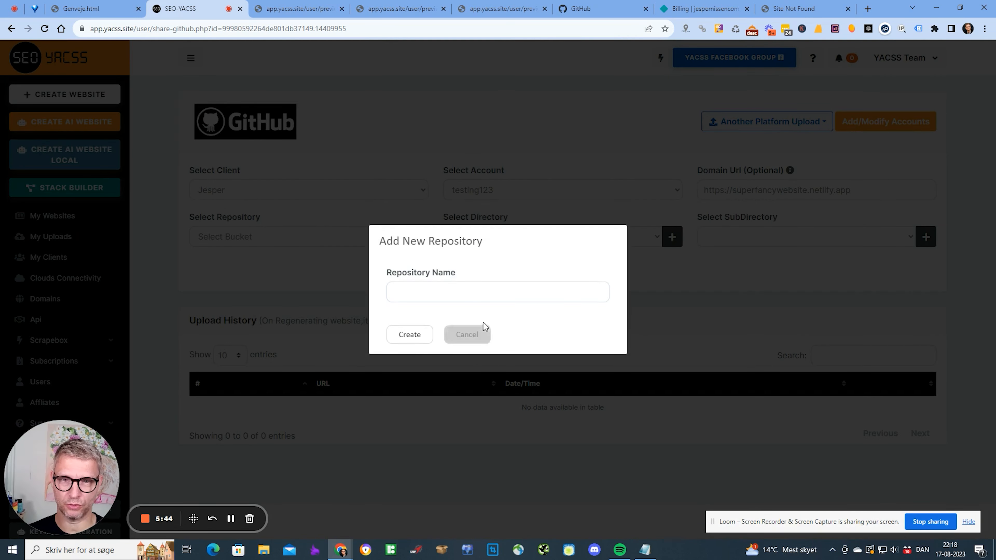
left_click(486, 292)
type("seodanmark7")
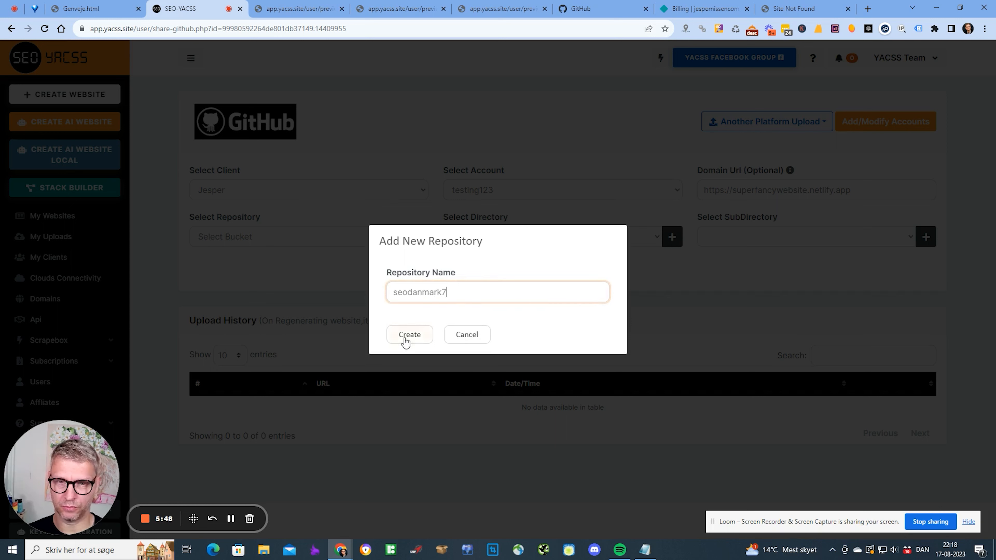
left_click(408, 340)
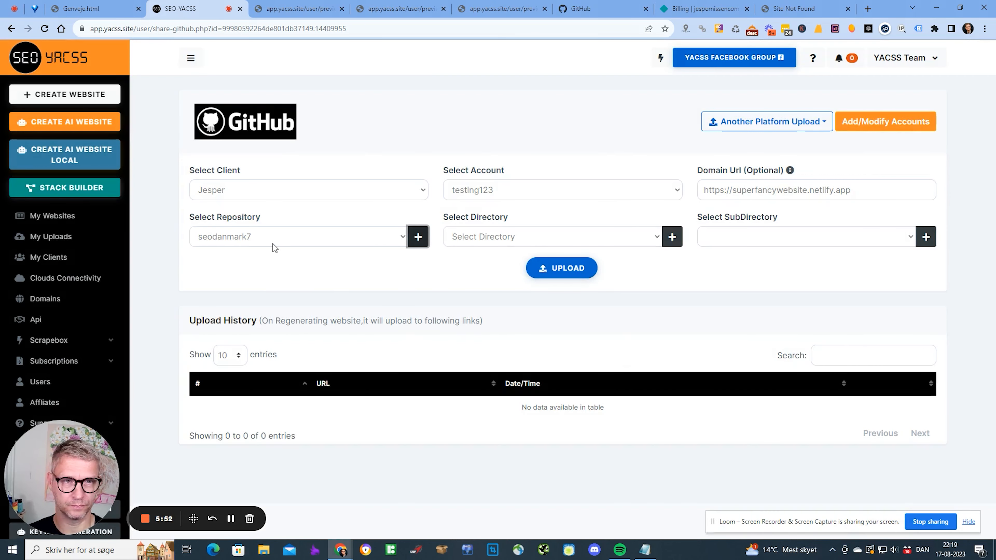
left_click_drag(852, 190, 692, 192)
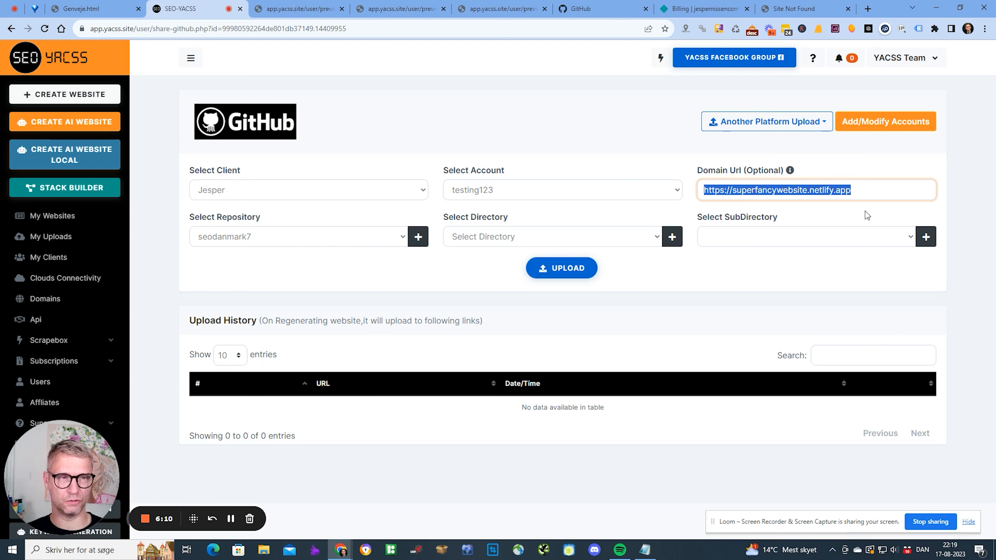
left_click(875, 191)
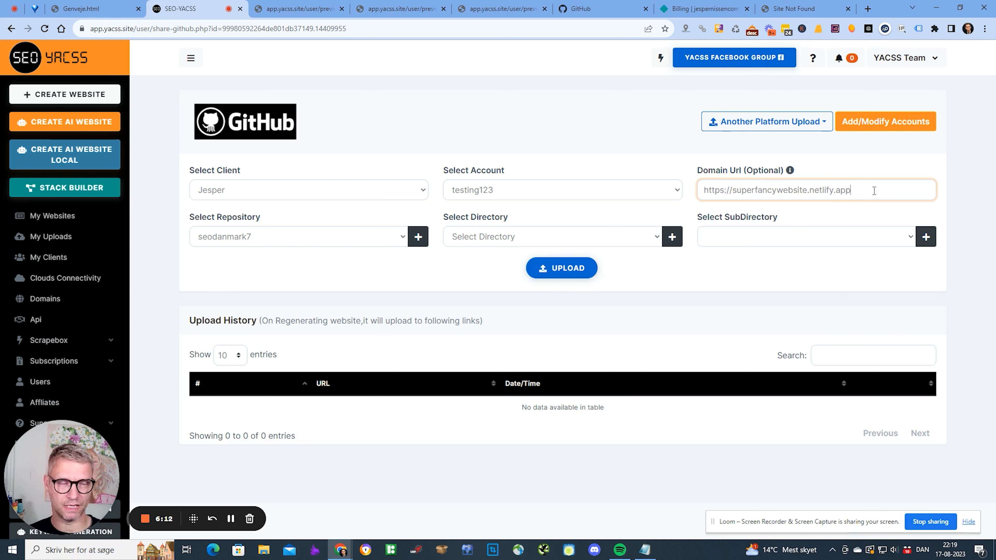
left_click_drag(861, 192, 657, 183)
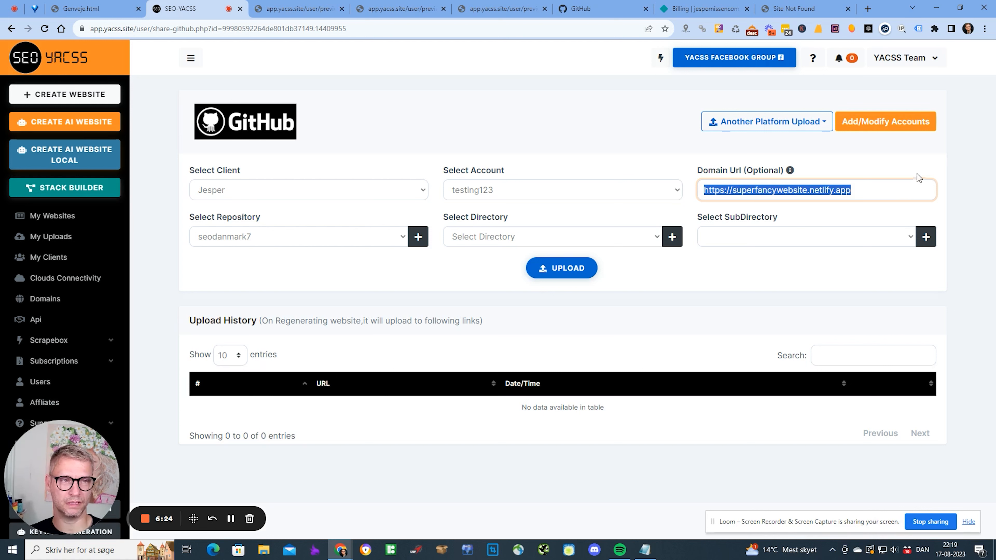
left_click(911, 190)
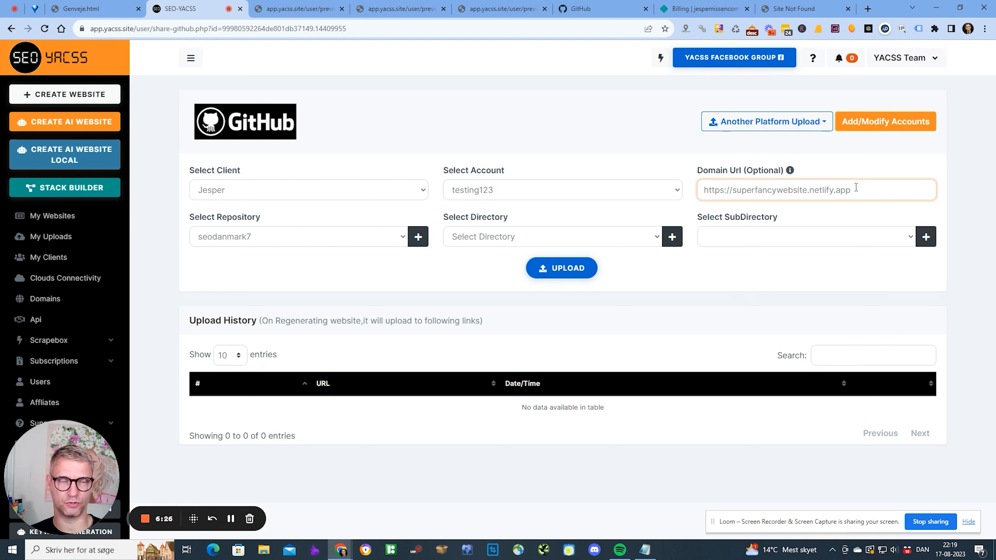
left_click_drag(856, 190, 711, 190)
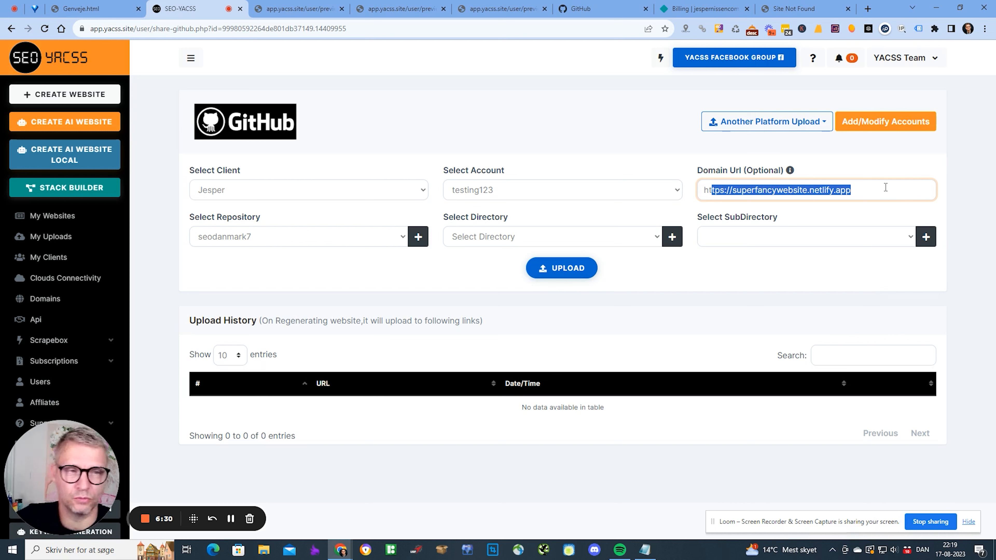
left_click(268, 238)
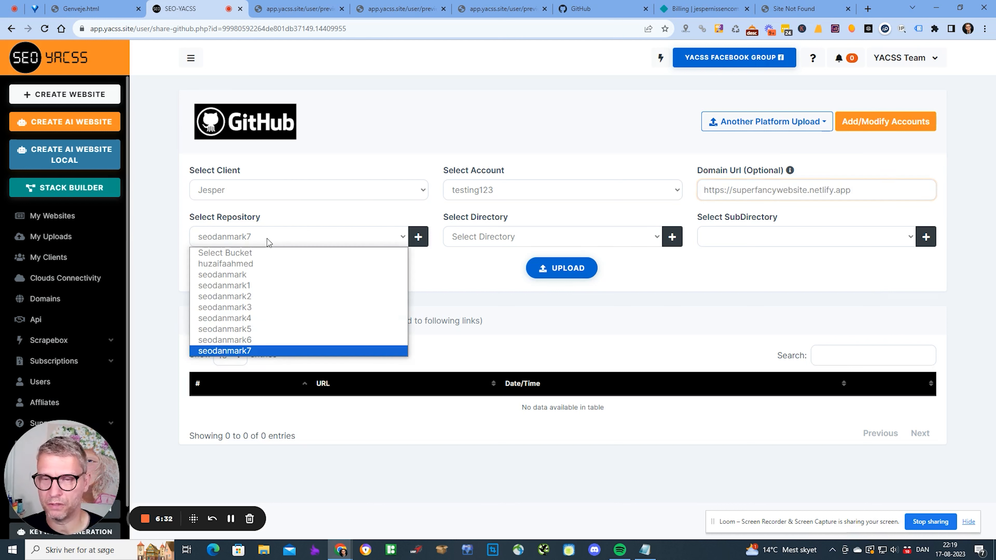
left_click(265, 216)
left_click_drag(264, 216, 221, 220)
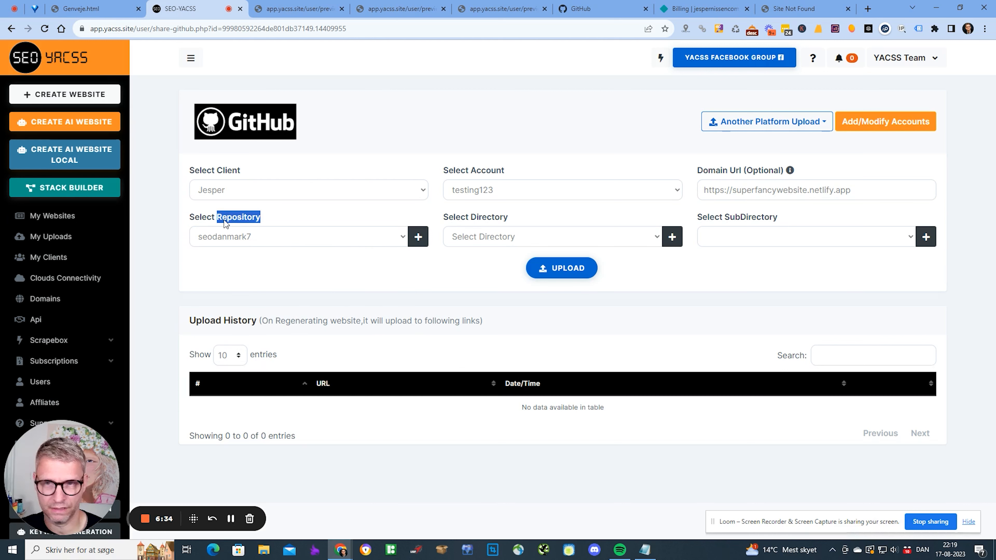
left_click(251, 210)
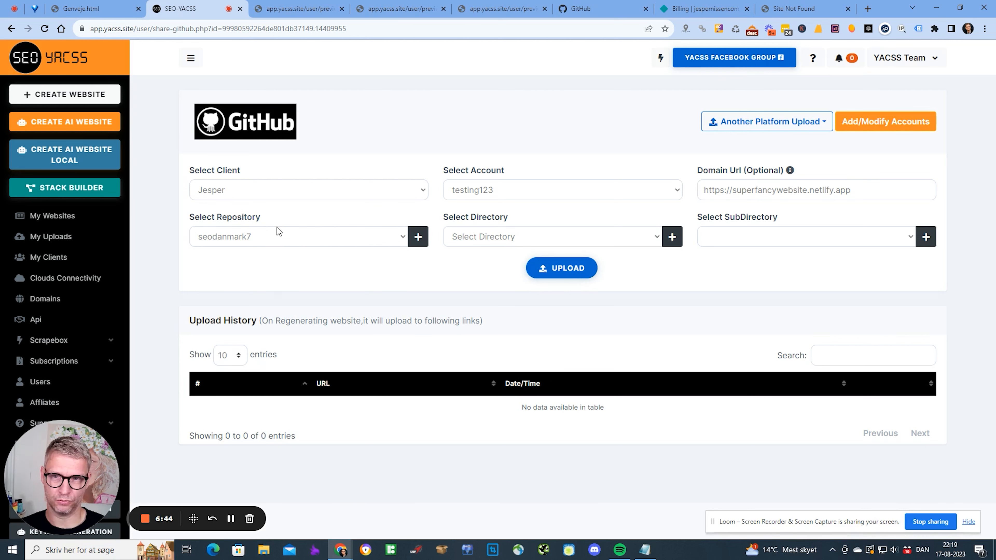
left_click(279, 237)
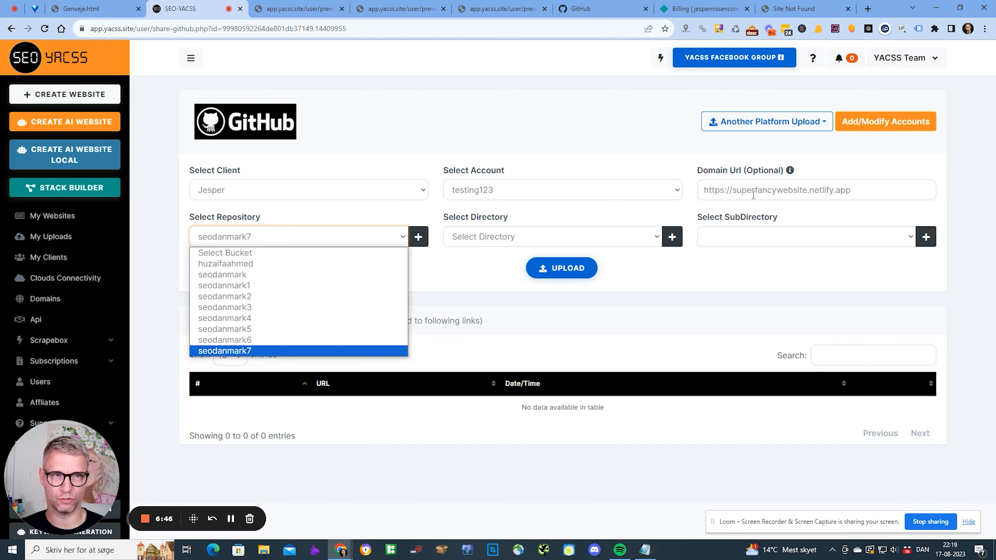
left_click(504, 293)
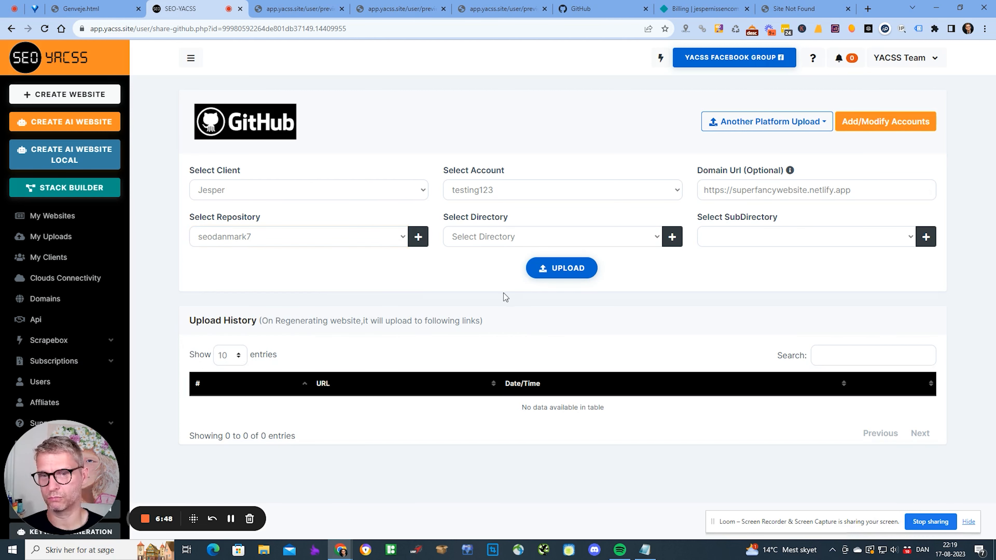
- Add a repository named superfancywebsite, replacing the old name, and upload the site to it
left_click(418, 236)
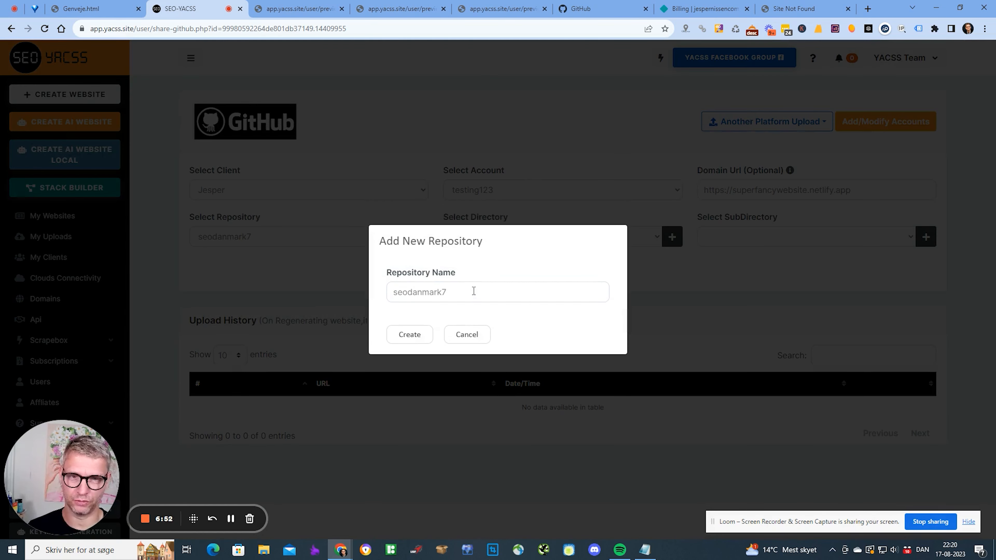
double_click(474, 291)
type("super")
type("fanc")
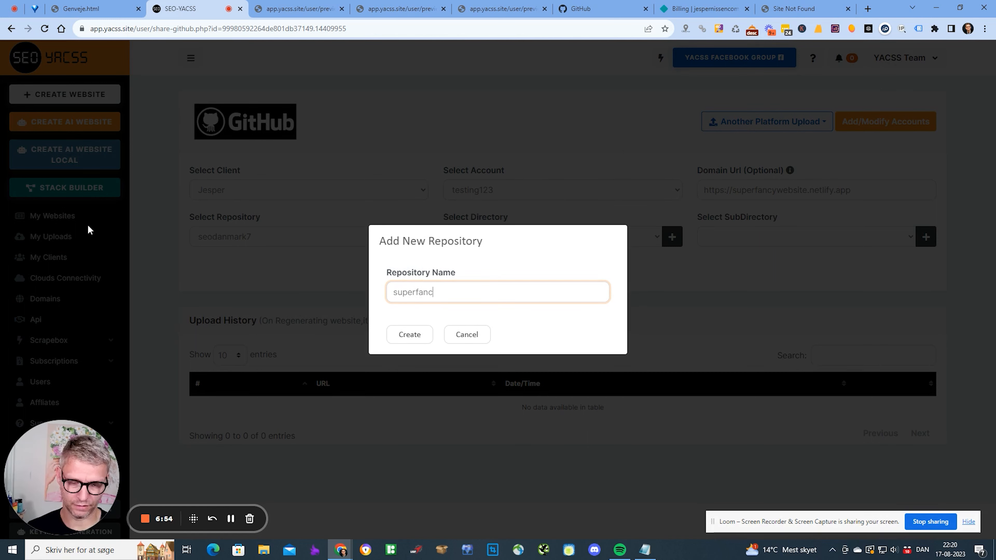
type("ywebsite")
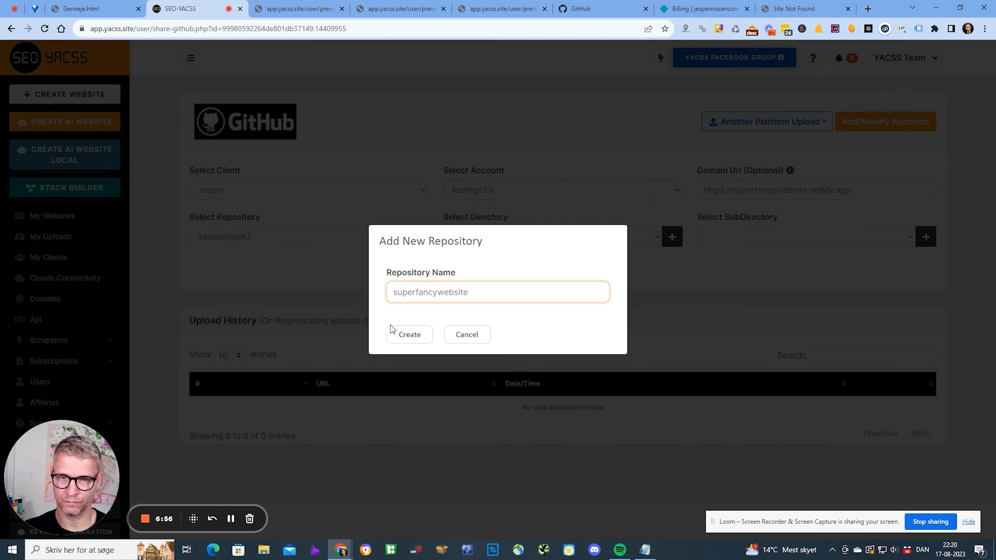
left_click(400, 332)
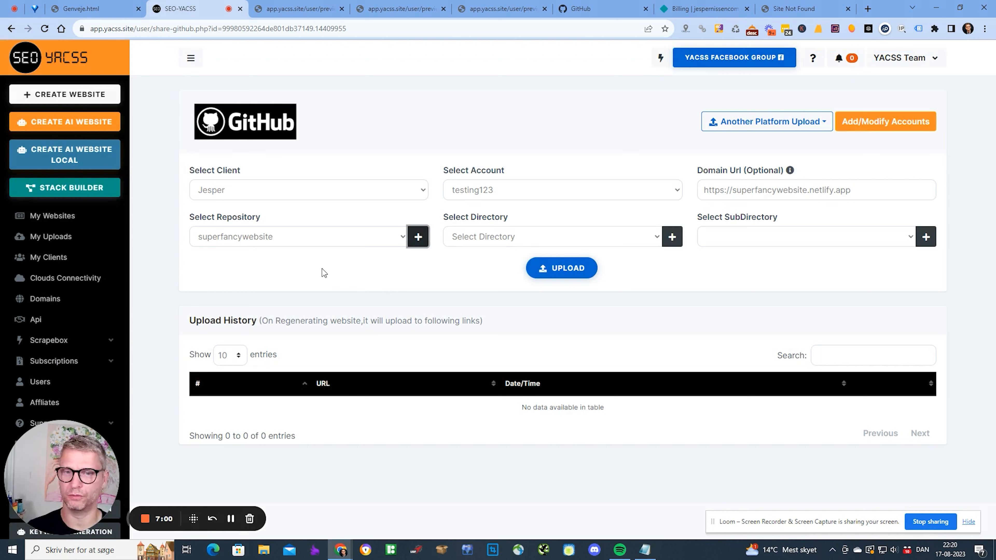
left_click(568, 268)
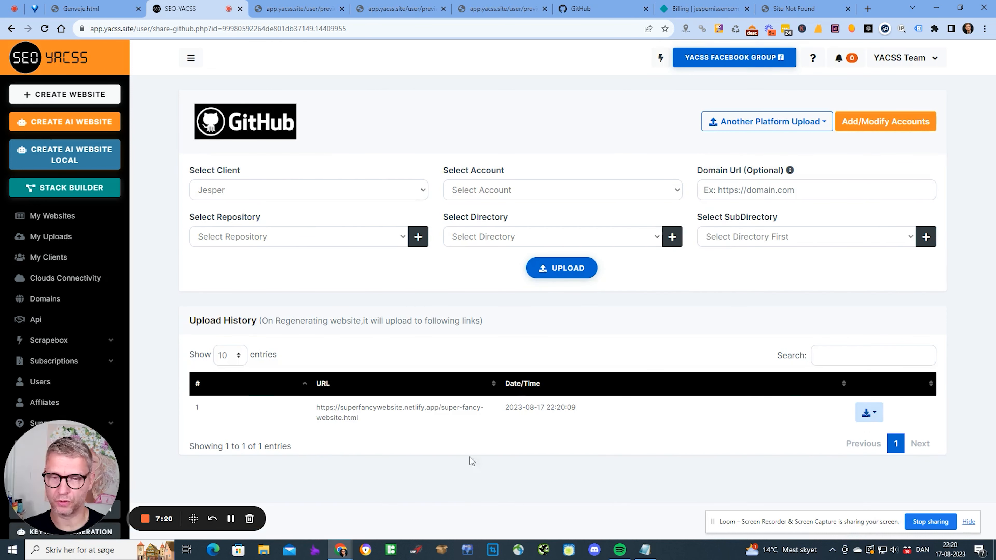
- Open the uploaded page's Netlify address in a new tab, then go to Netlify billing
mouse_move(365, 424)
left_mouse_down()
mouse_move(318, 407)
mouse_move(364, 429)
left_mouse_up()
left_click(322, 411)
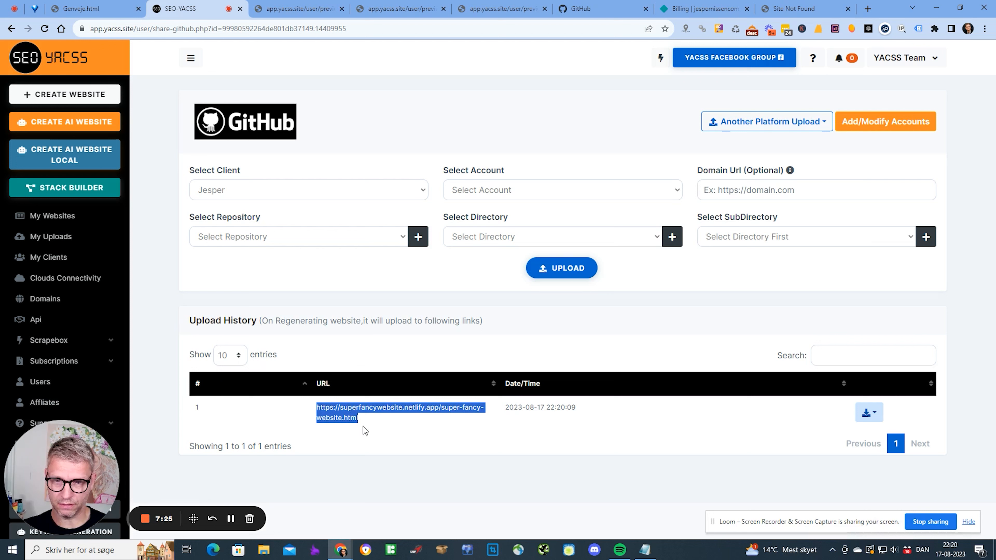
right_click(348, 418)
left_click(461, 294)
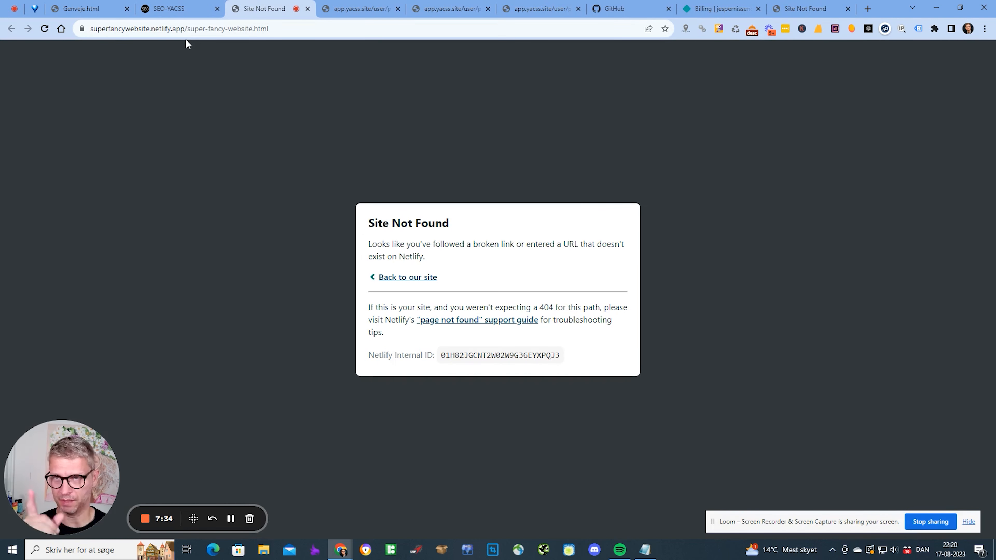
left_click(181, 11)
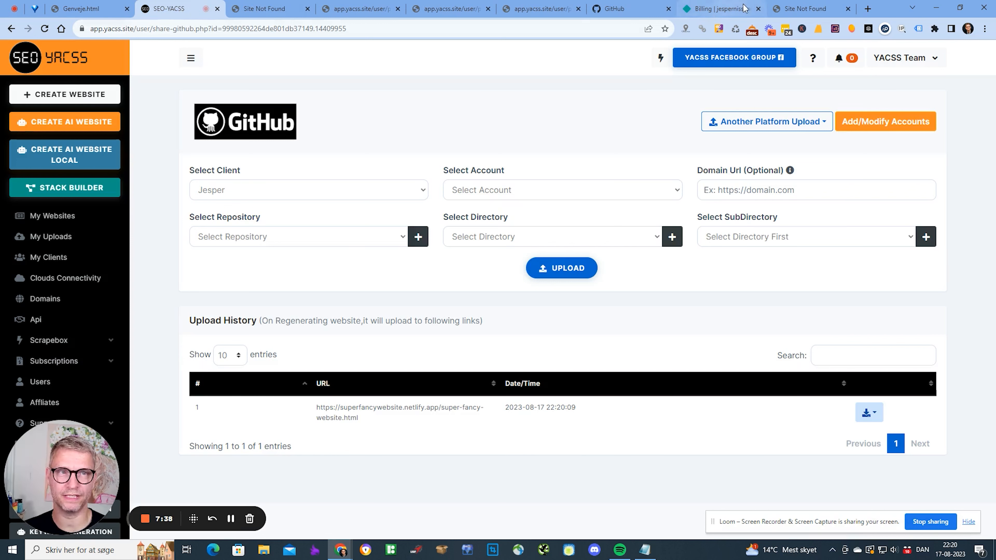
left_click(718, 8)
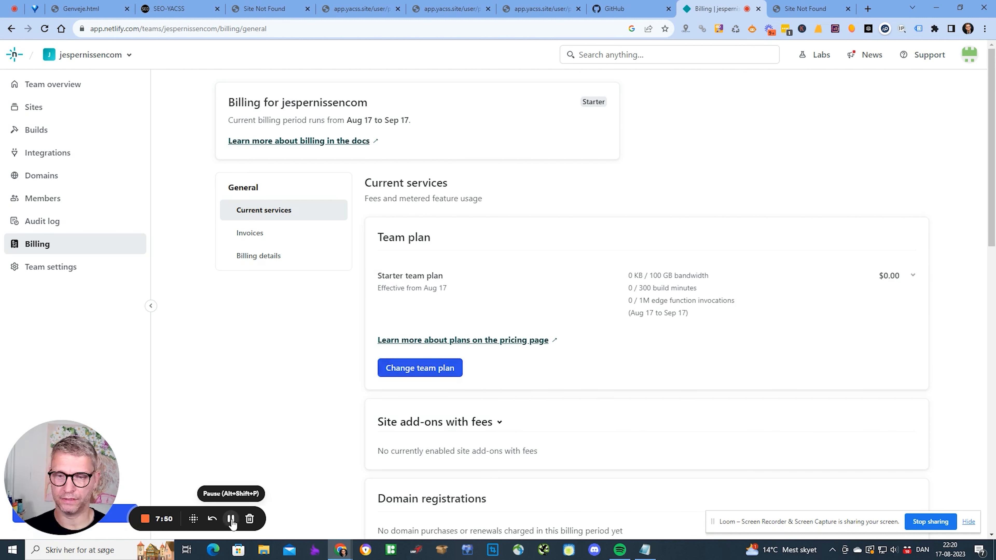
- Sign out of Netlify and try logging back in with GitHub
left_click(972, 55)
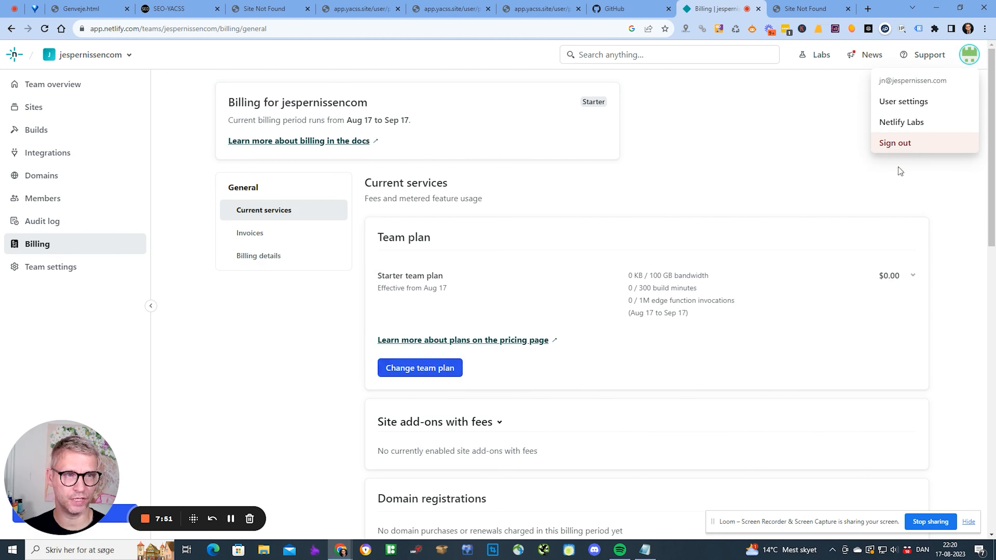
left_click(908, 144)
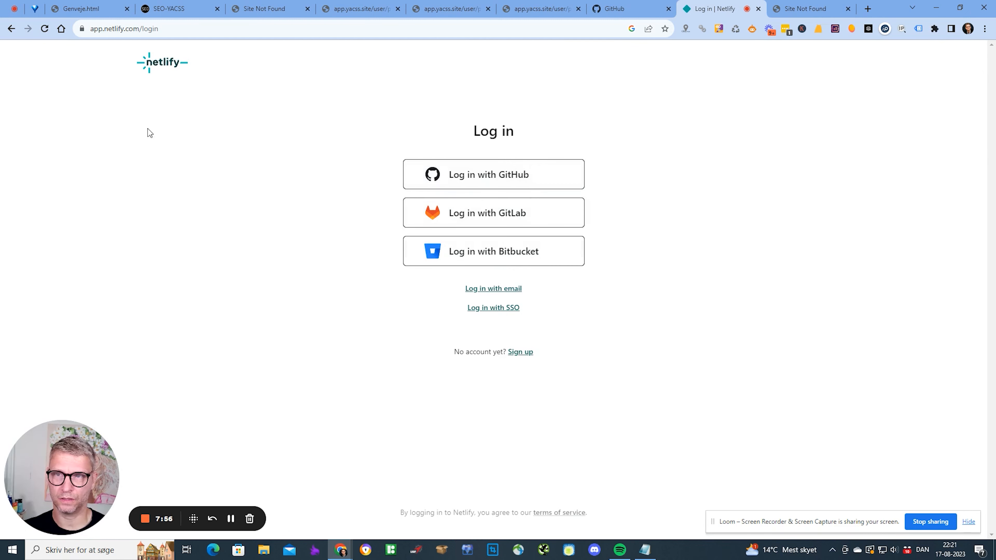
left_click(486, 173)
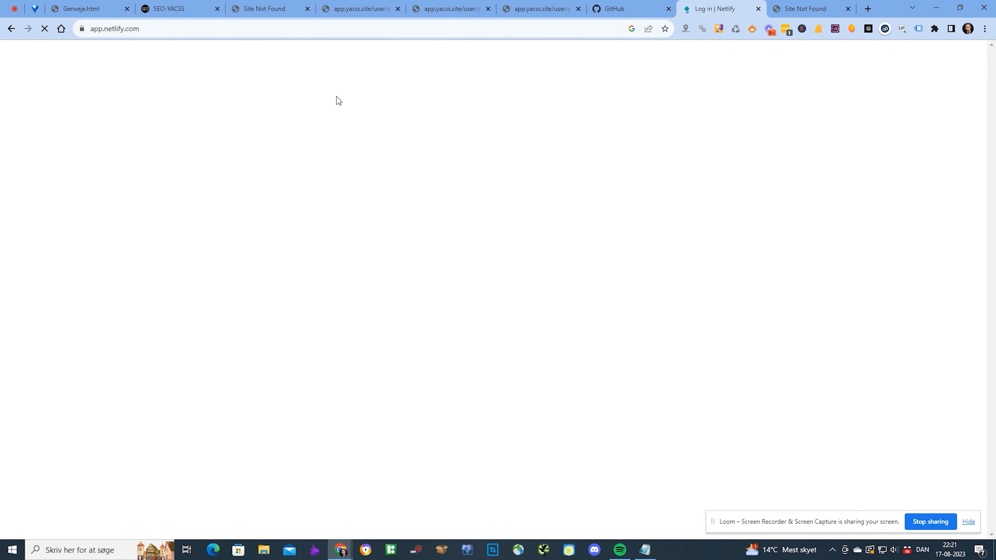
left_click(969, 54)
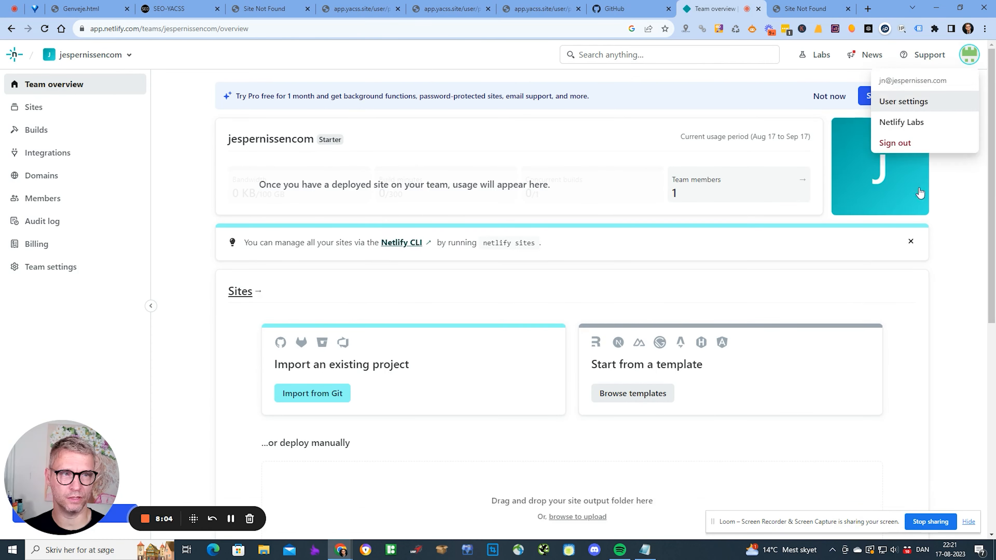
left_click(896, 142)
- Sign out of GitHub and sign back in with the saved credentials
left_click(614, 8)
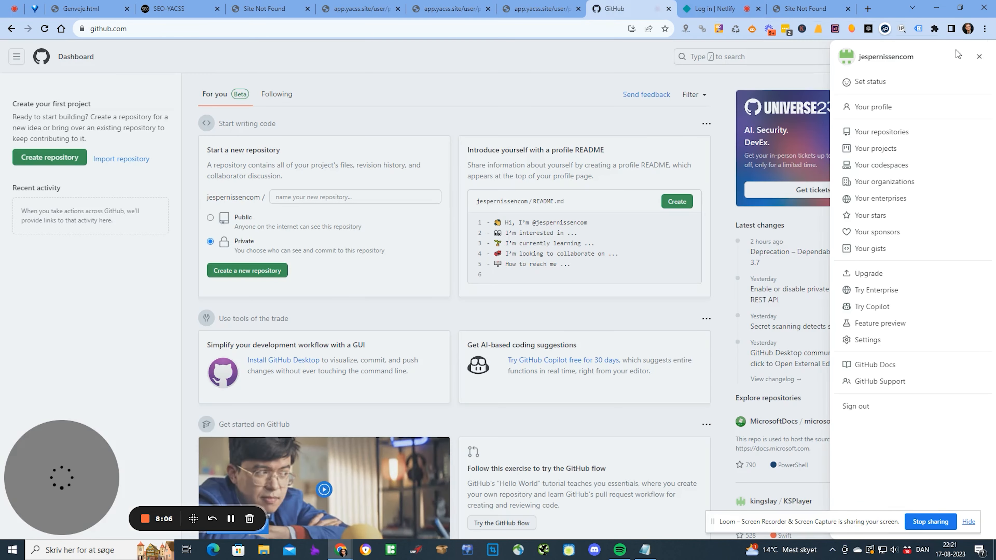
left_click(843, 406)
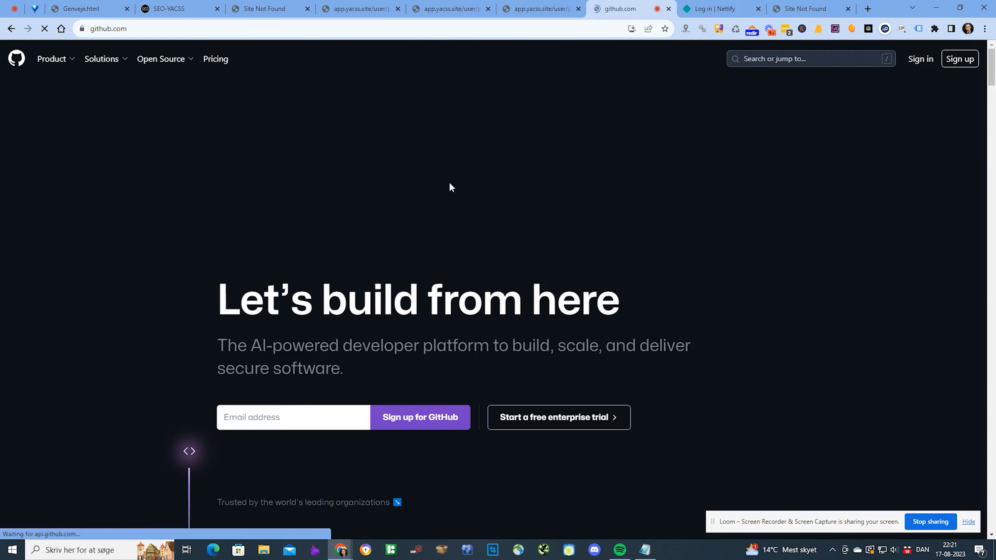
left_click(922, 59)
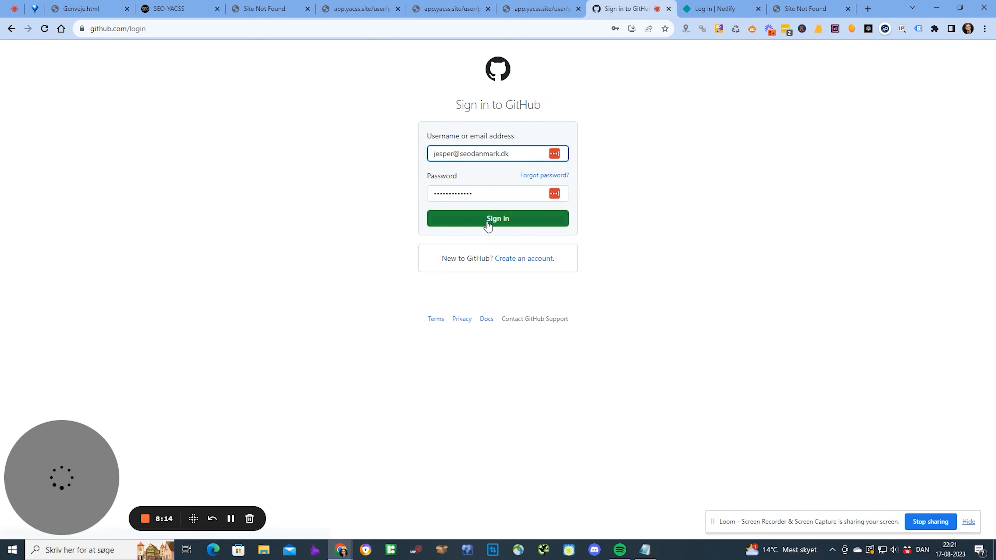
left_click(482, 220)
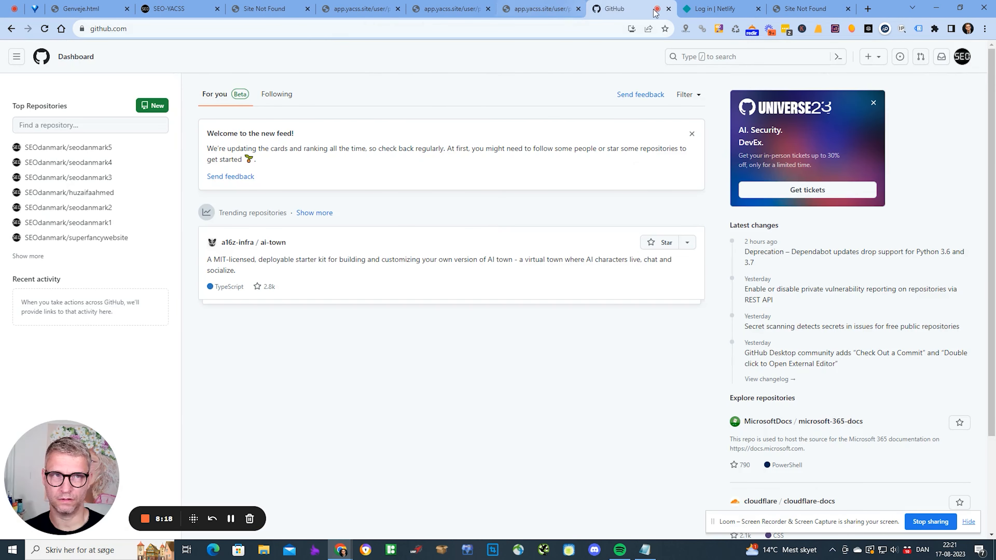
- After the GitHub authentication error, log in to Netlify with email instead
left_click(718, 8)
left_click(518, 183)
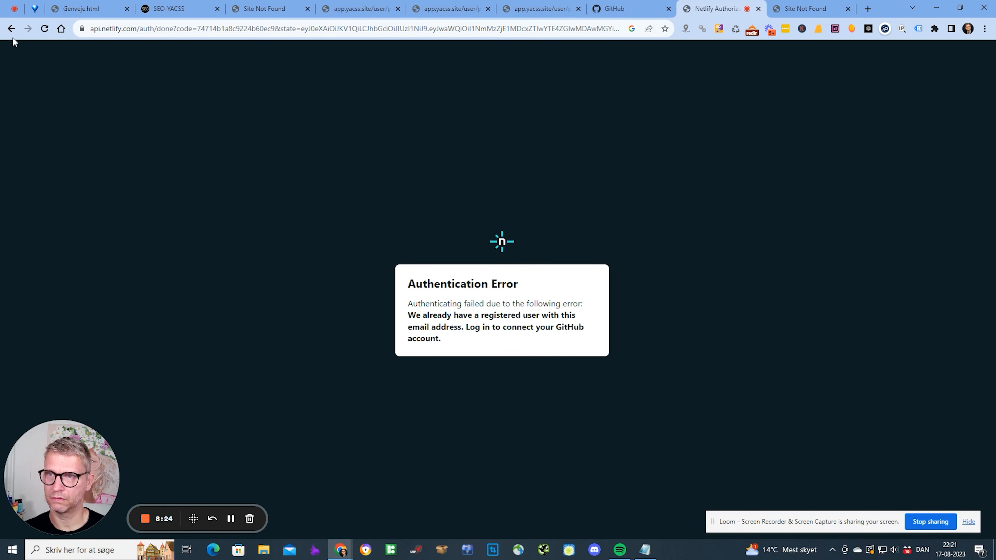
left_click(11, 29)
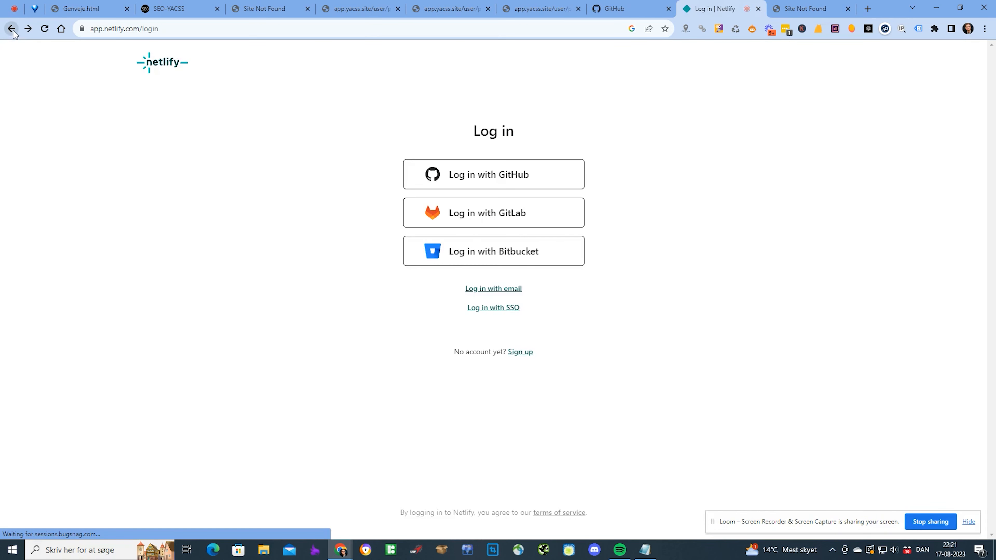
left_click(505, 289)
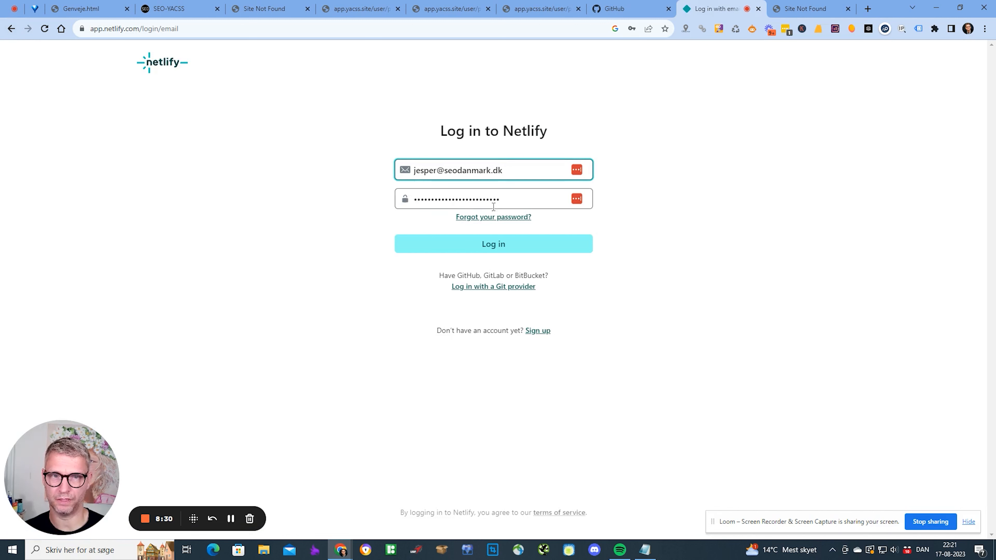
left_click(506, 251)
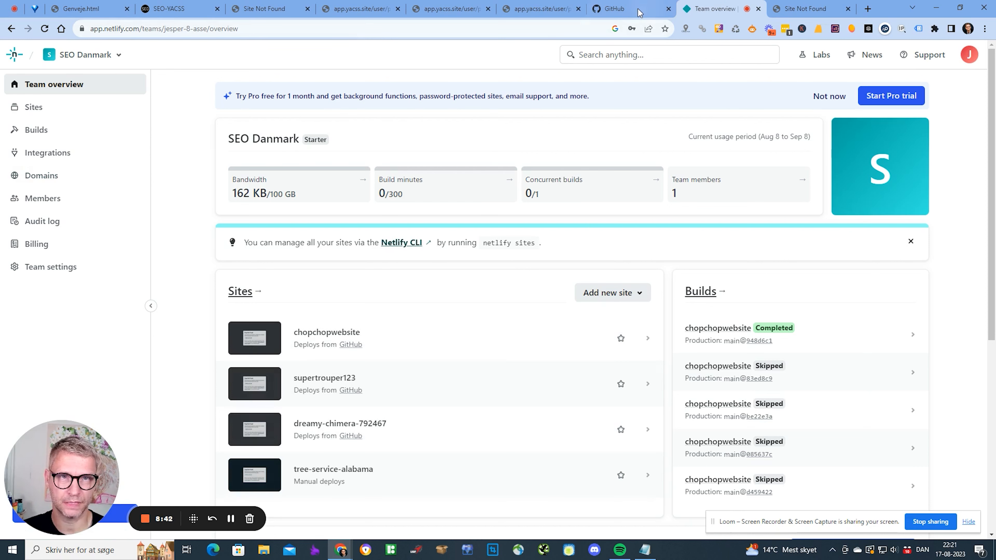
left_click(624, 9)
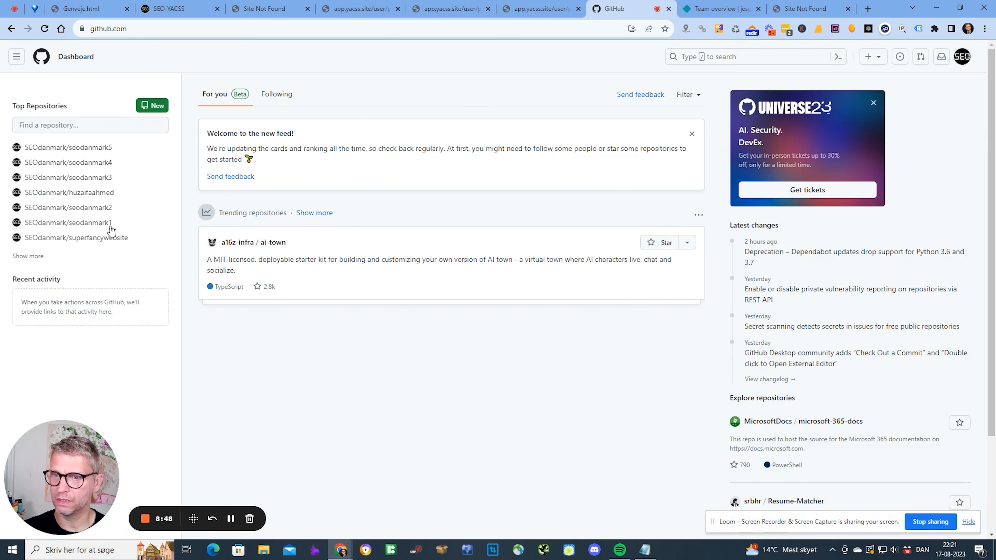
- Inspect SEOdanmark/superfancywebsite's files and super-fancy-website.html source, then return to Netlify
triple_click(67, 108)
left_click(85, 240)
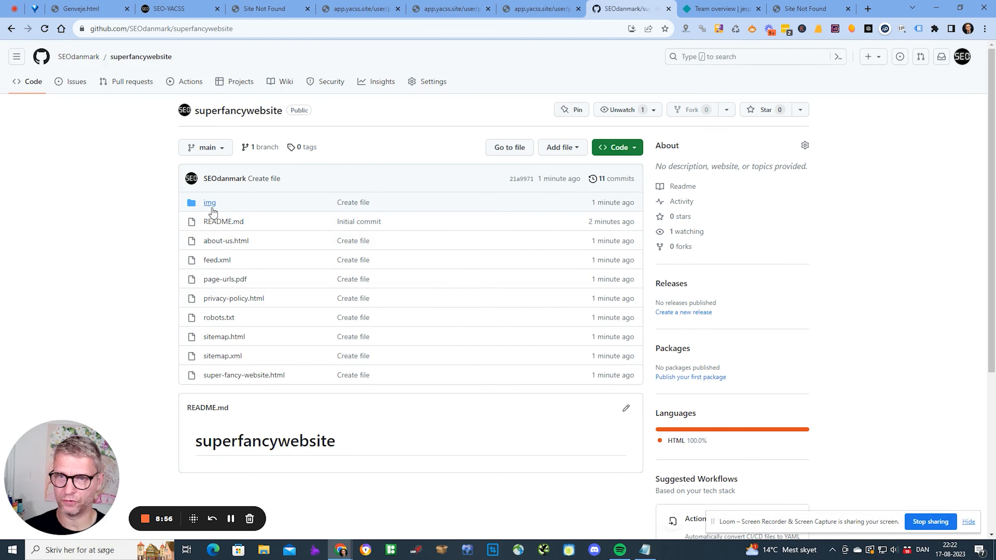
left_click(261, 376)
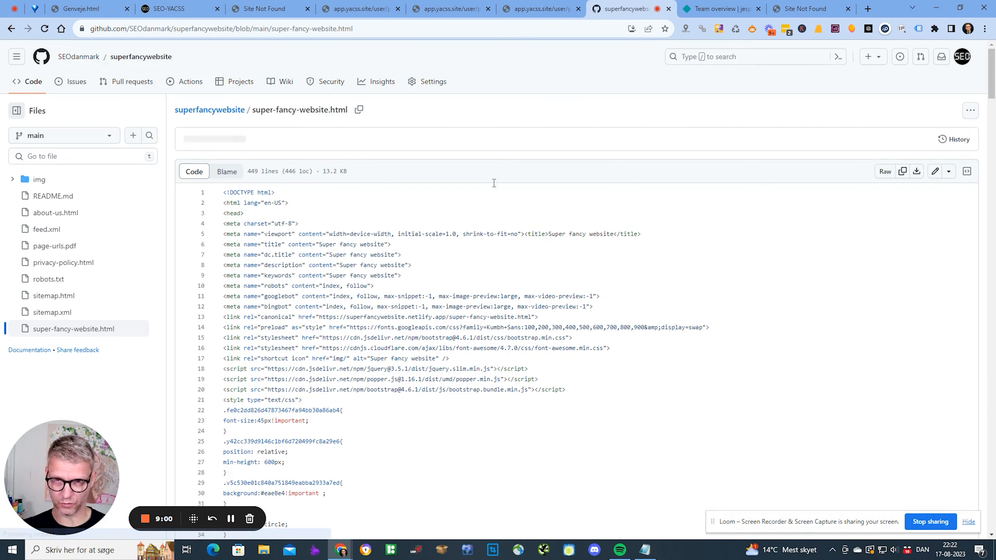
left_click(11, 29)
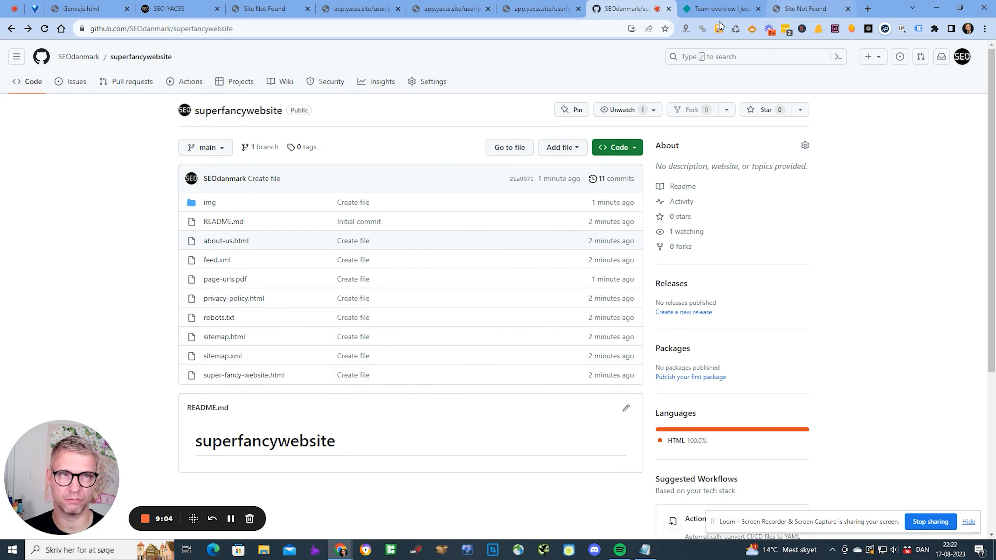
left_click(713, 11)
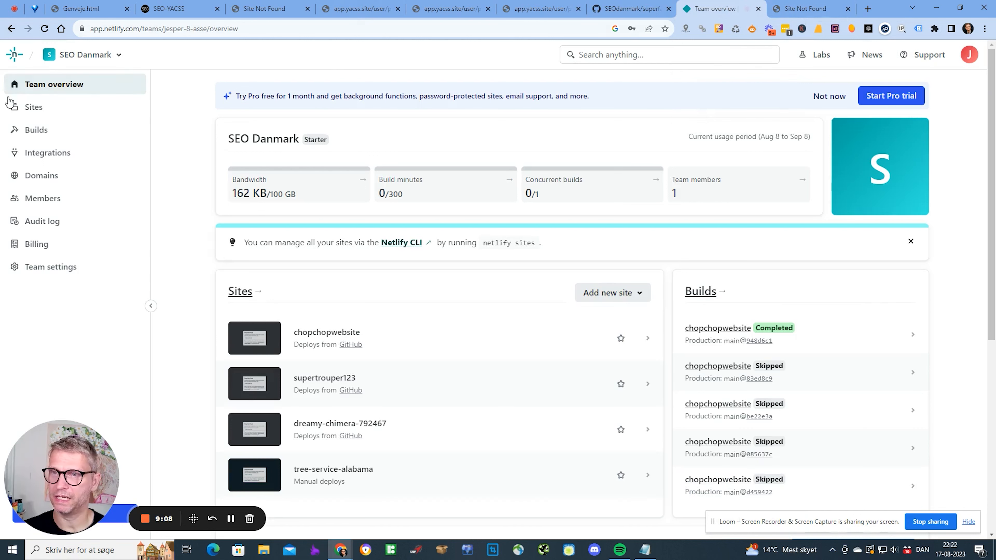
- From the team's Sites list, add a new site by importing an existing project from GitHub
left_click(33, 108)
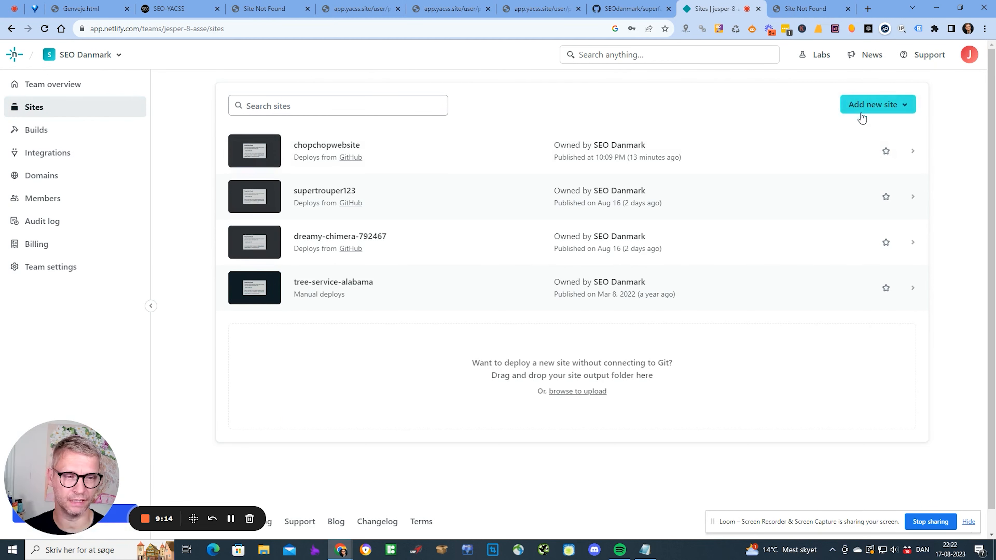
left_click(867, 108)
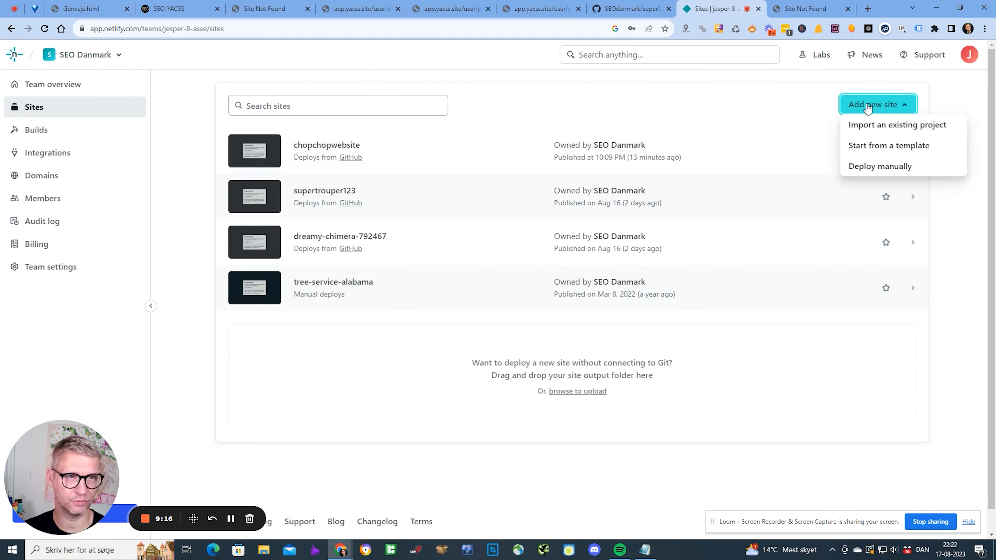
left_click(885, 128)
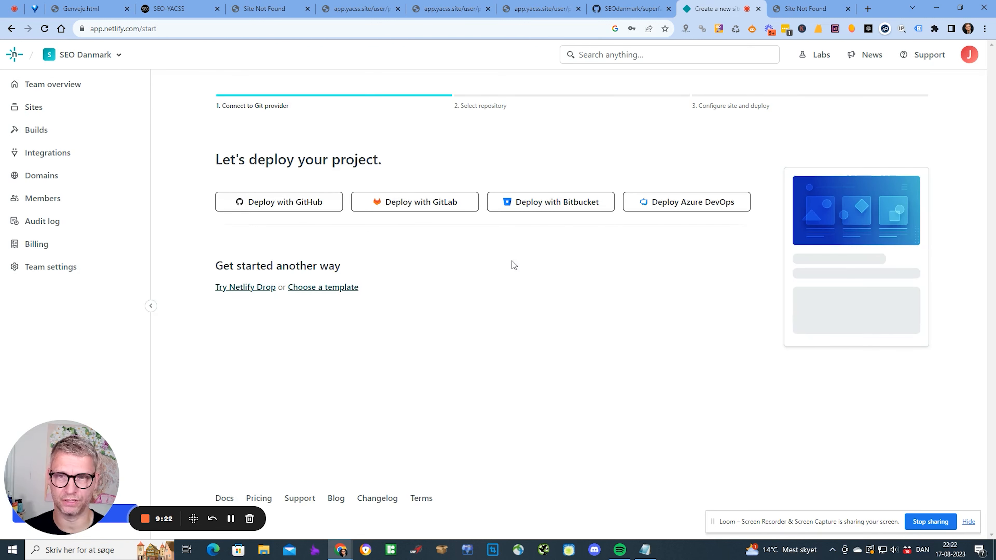
left_click(290, 203)
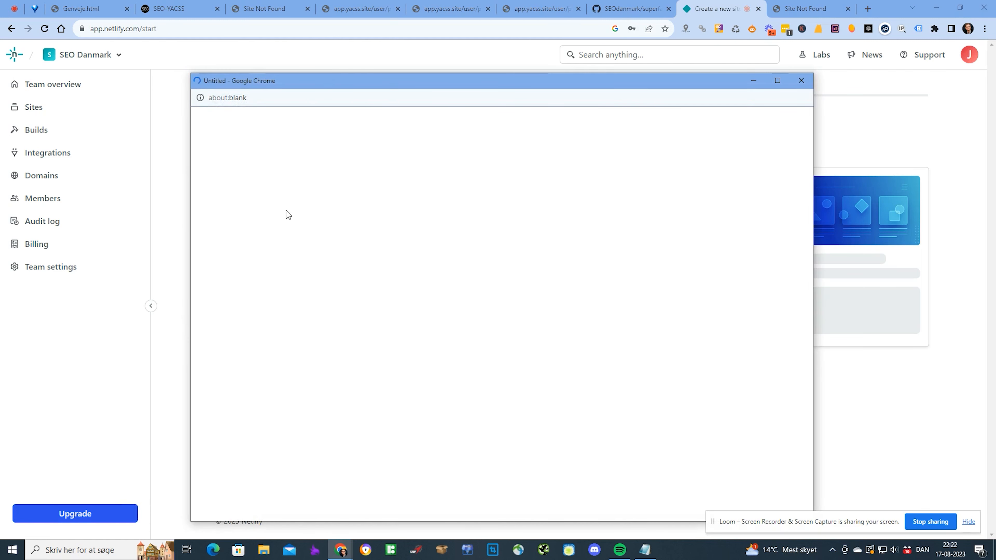
- Dismiss the stray authorization popup and connect to GitHub again to list repositories
left_click_drag(481, 78, 492, 51)
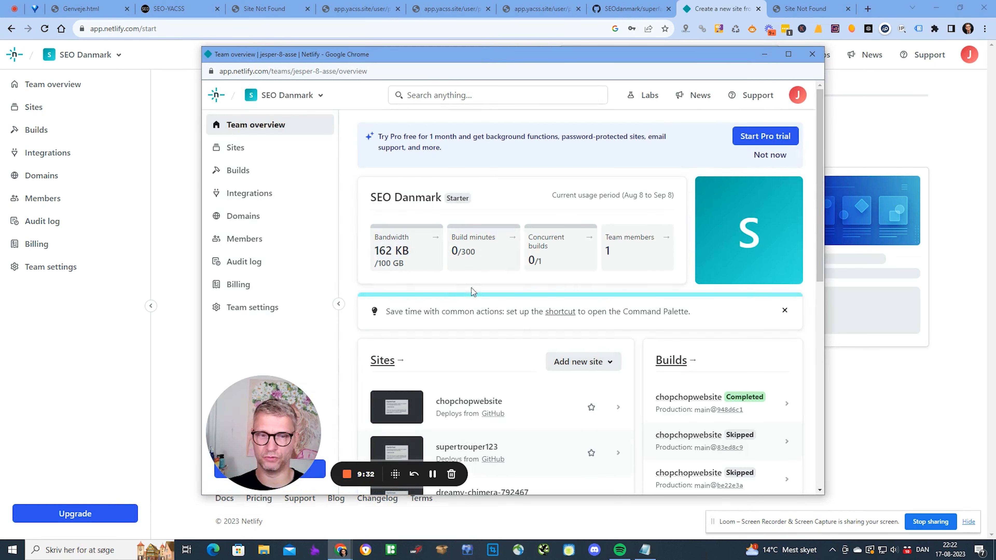
scroll(585, 327, "down", 5)
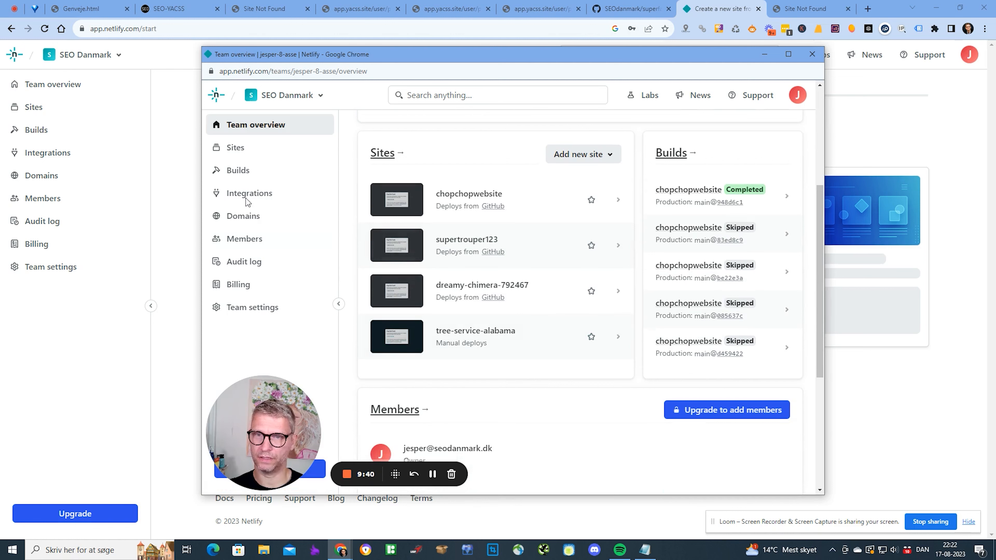
left_click(812, 54)
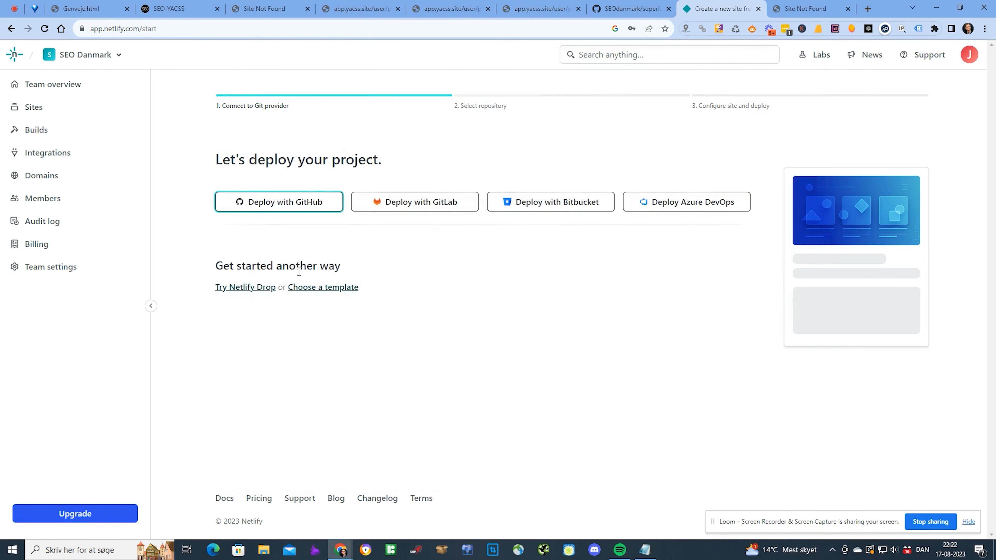
left_click(265, 209)
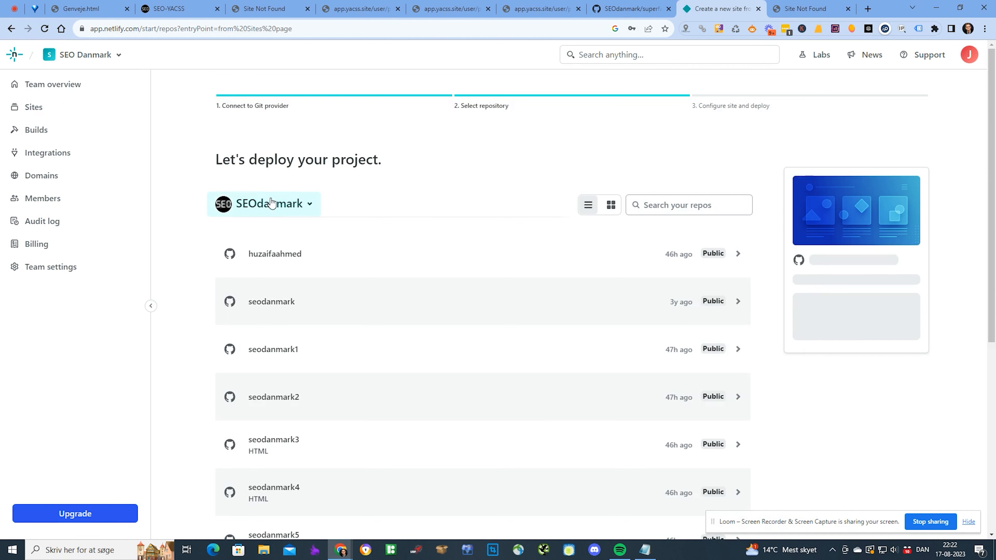
- Pick the superfancywebsite repository and deploy it from main with default build settings
scroll(569, 236, "down", 2)
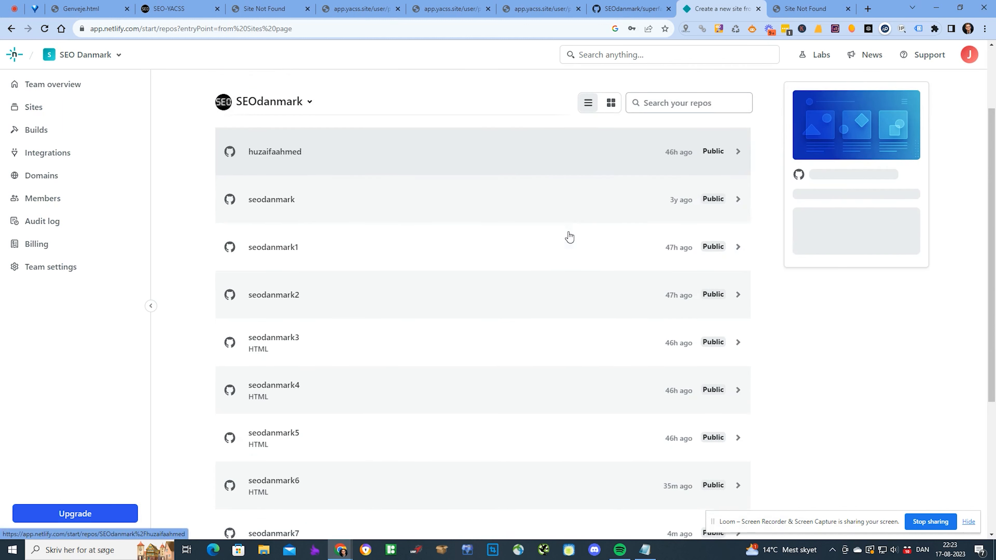
left_click_drag(175, 98, 795, 477)
scroll(795, 477, "down", 4)
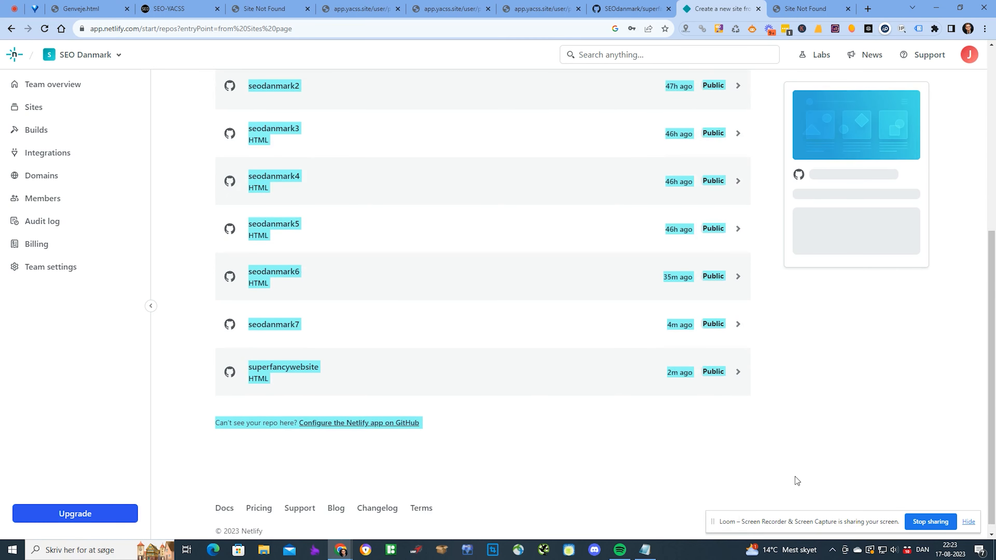
left_click(769, 481)
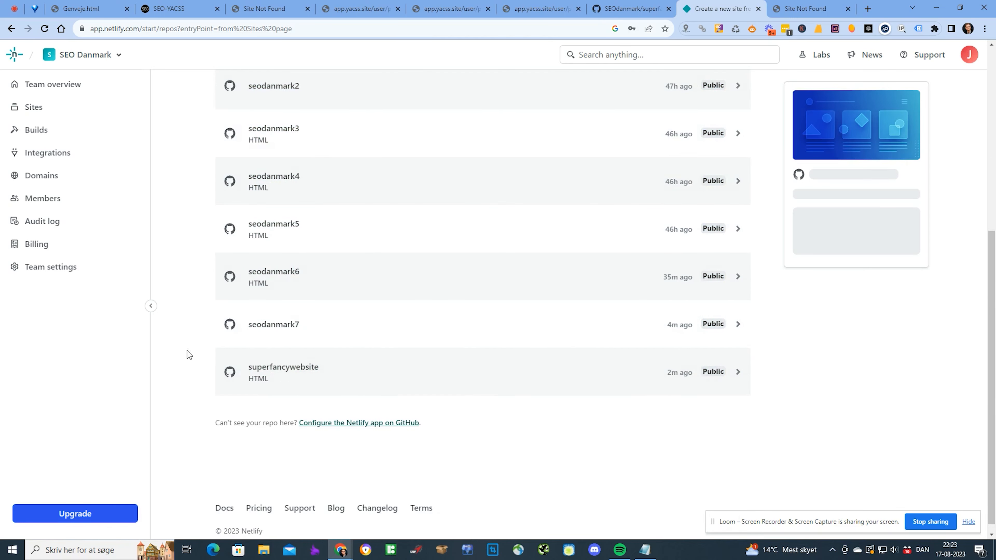
left_click(297, 372)
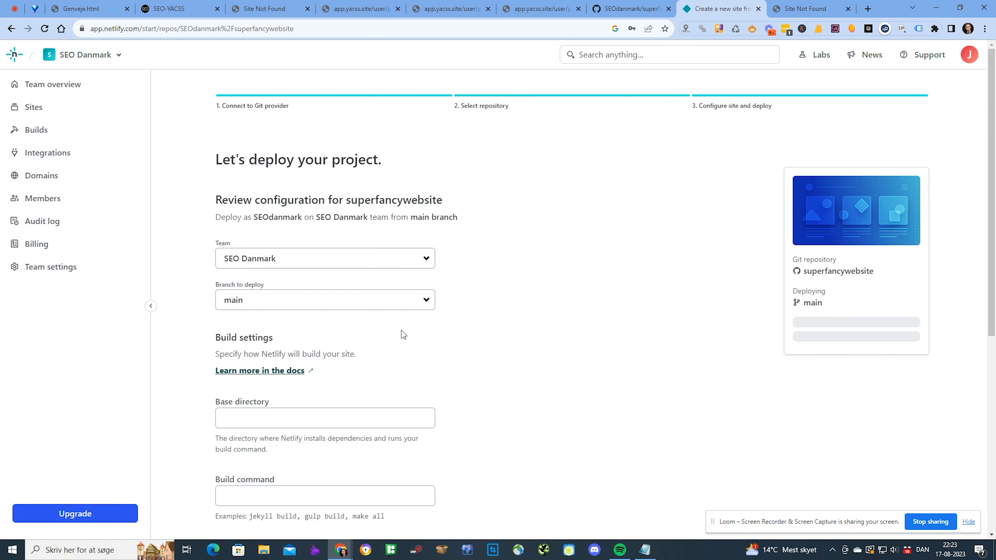
scroll(402, 330, "down", 6)
left_click(299, 411)
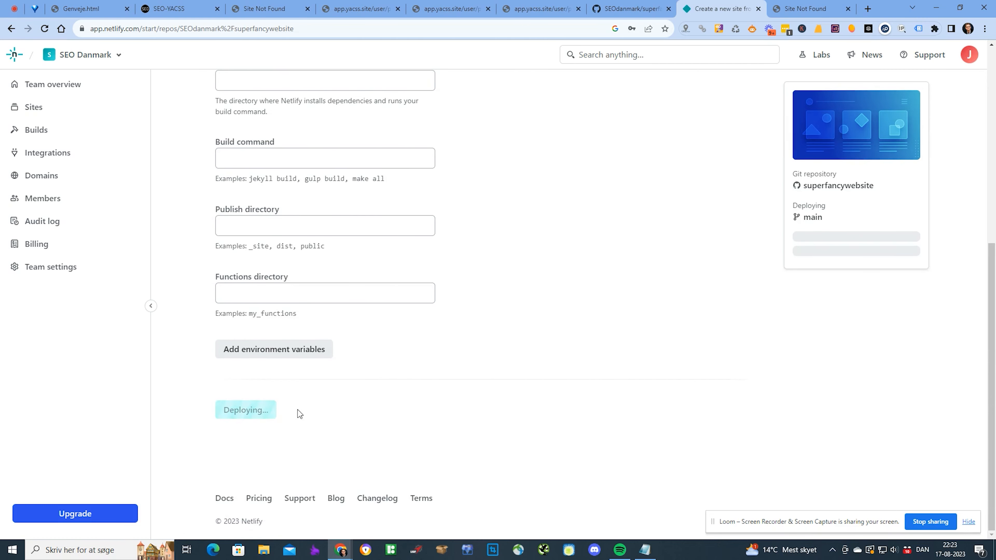